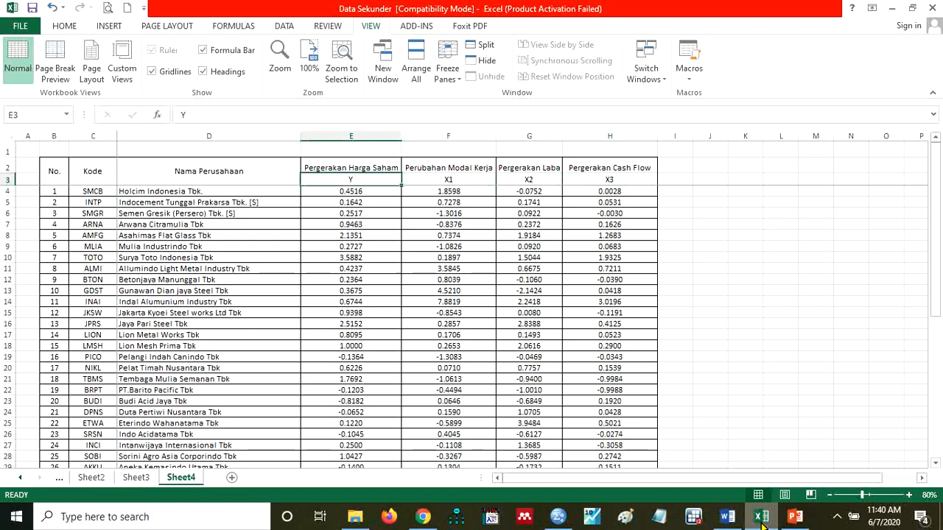
Examine the headings and variable codes Y, X1, X2 and X3 above the data columns in Sheet4.
{"action": "key", "text": "Up"}
{"action": "key", "text": "Right"}
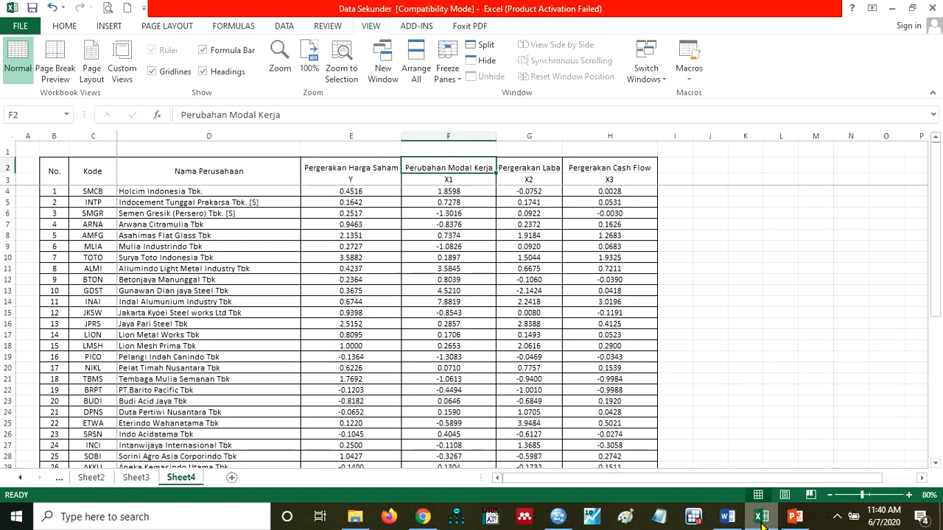
{"action": "key", "text": "Down"}
{"action": "key", "text": "Up"}
{"action": "key", "text": "Down"}
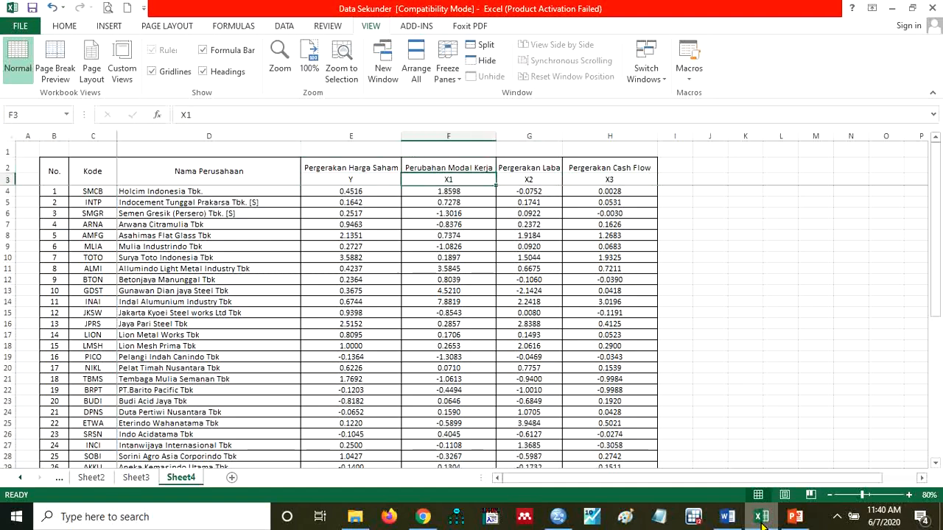
{"action": "key", "text": "Right"}
{"action": "key", "text": "Up"}
{"action": "key", "text": "Right"}
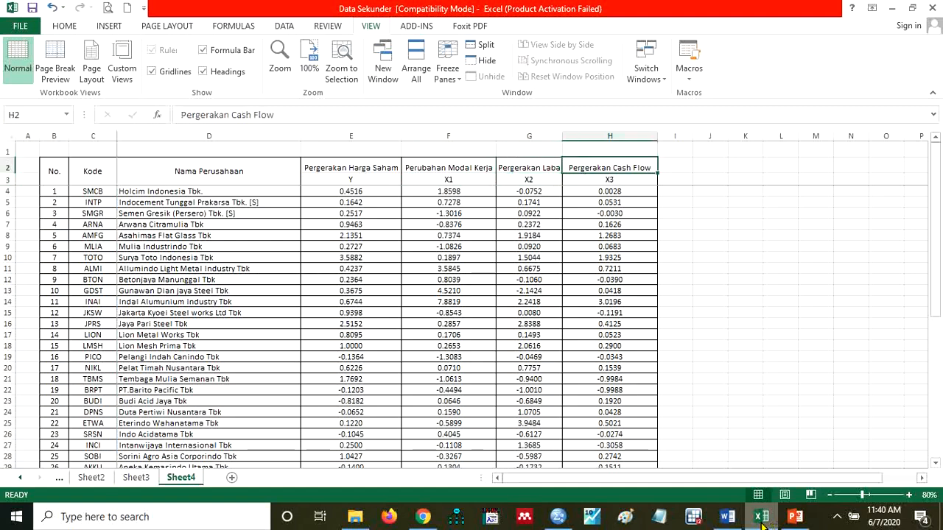
{"action": "key", "text": "Down"}
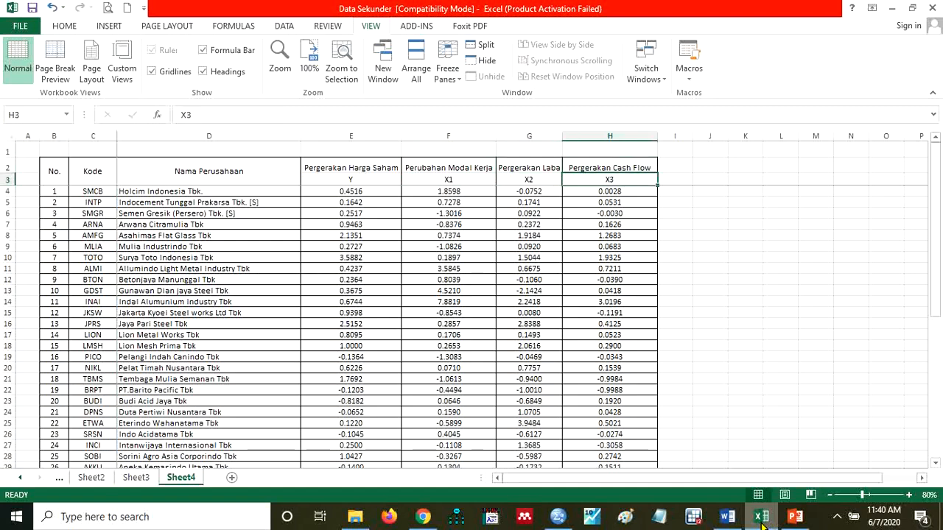
{"action": "key", "text": "Left"}
{"action": "key", "text": "Left"}
{"action": "key", "text": "Left"}
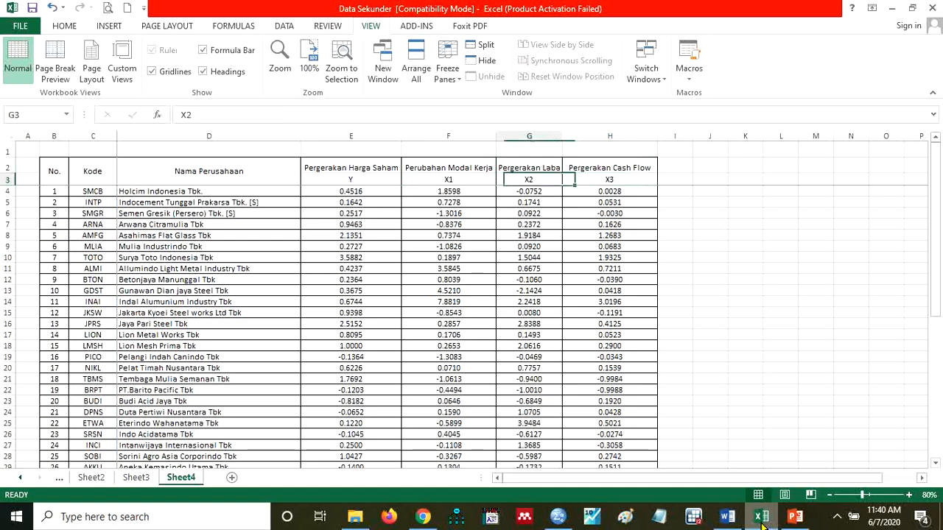
{"action": "key", "text": "Up"}
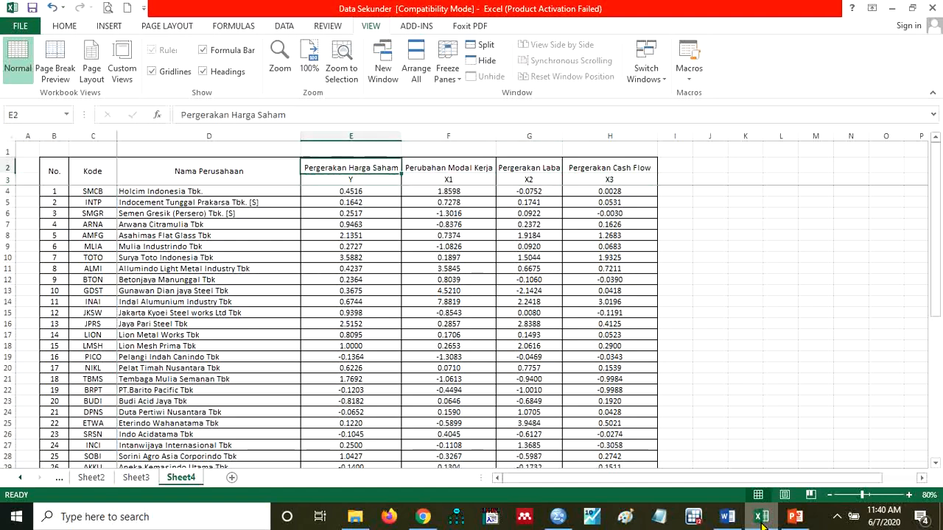
{"action": "key", "text": "Down"}
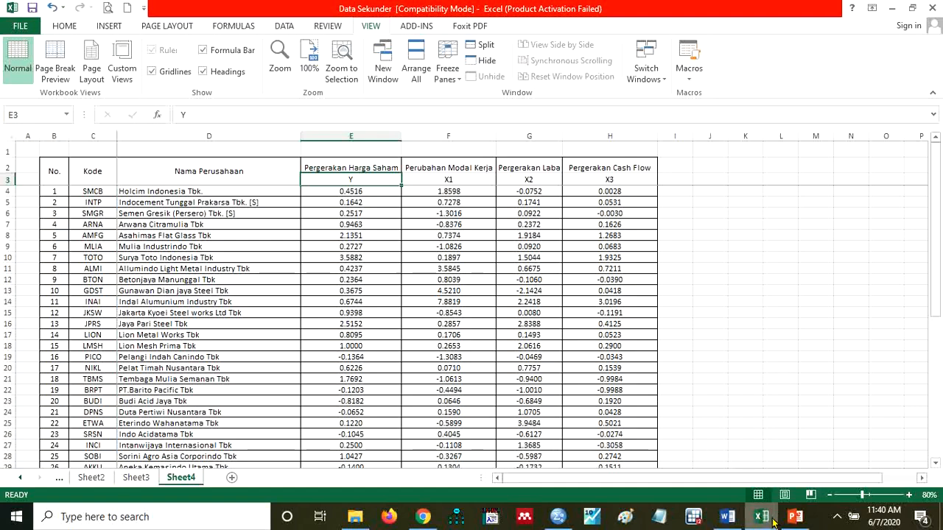
Switch to SPSS and define four variables named Y, X1, X2 and X3 in the empty dataset.
{"action": "left_click", "coordinate": [561, 520]}
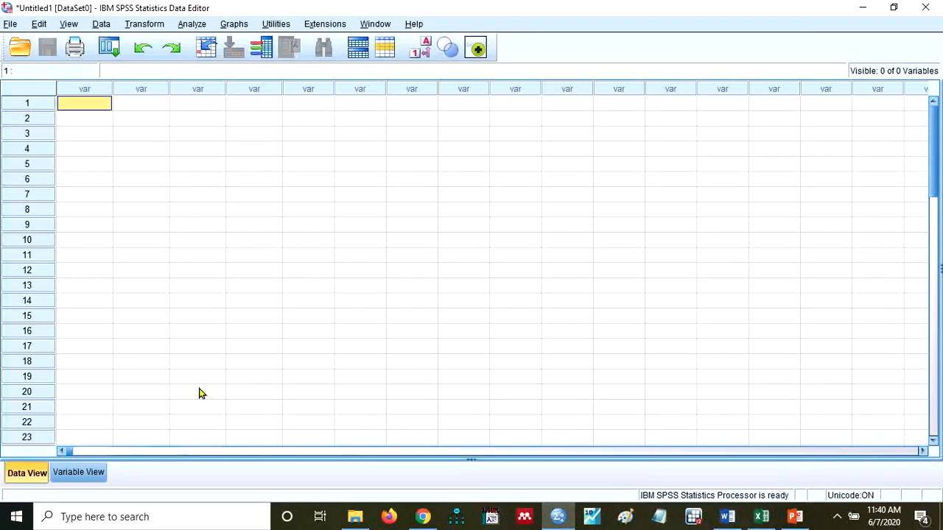
{"action": "left_click", "coordinate": [83, 473]}
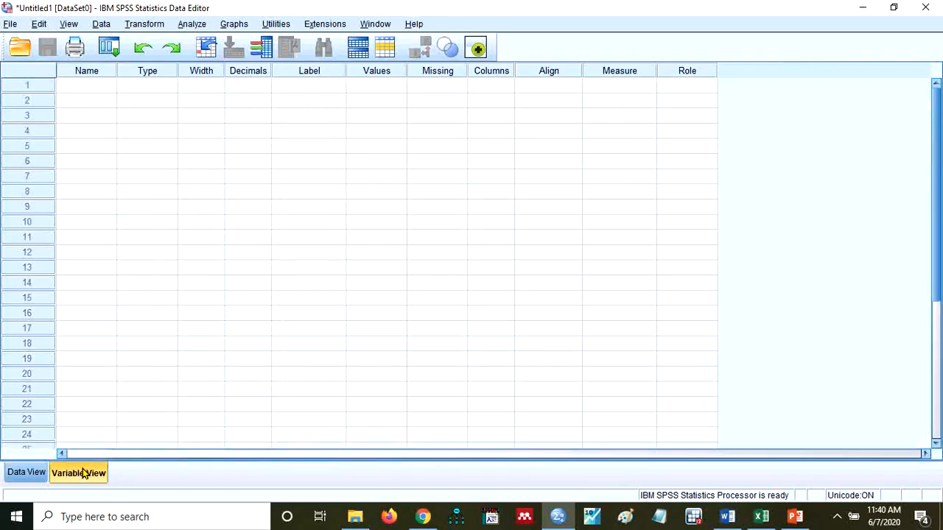
{"action": "left_click", "coordinate": [20, 476]}
{"action": "left_click", "coordinate": [66, 474]}
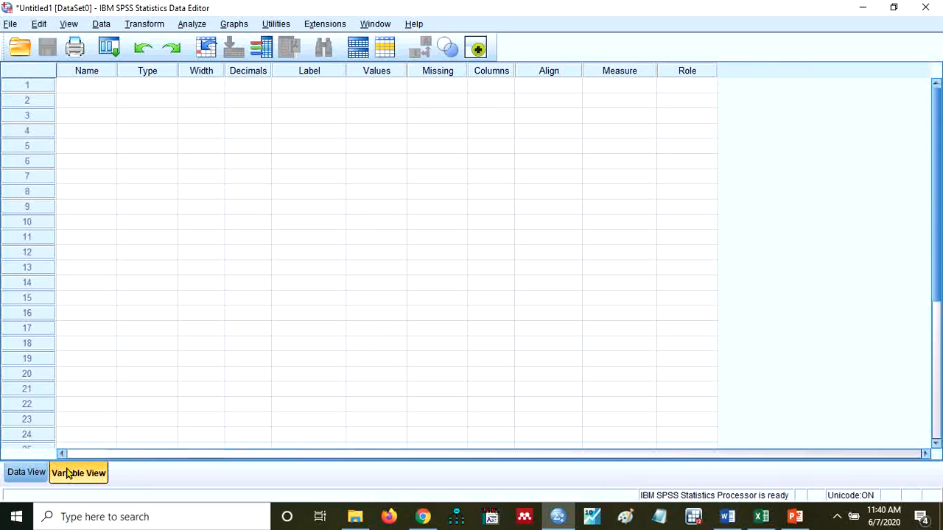
{"action": "left_click", "coordinate": [85, 89]}
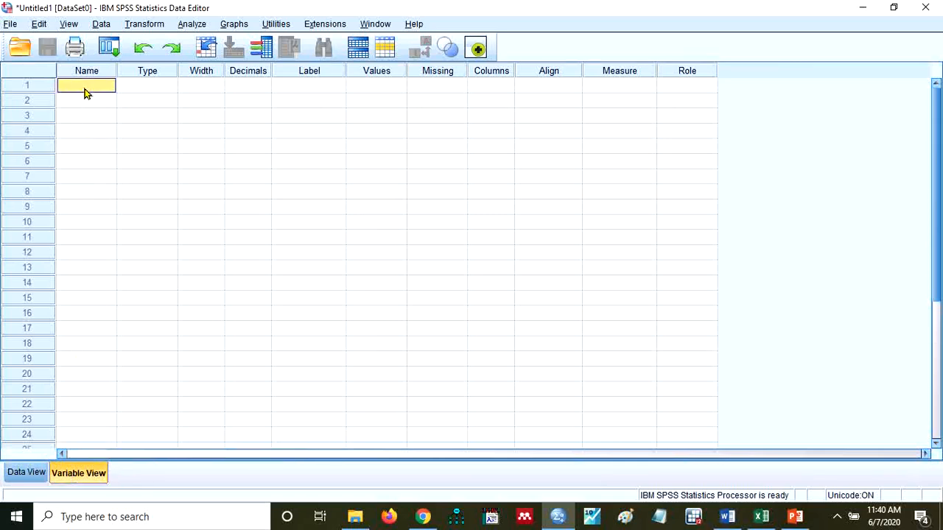
{"action": "type", "text": "Y"}
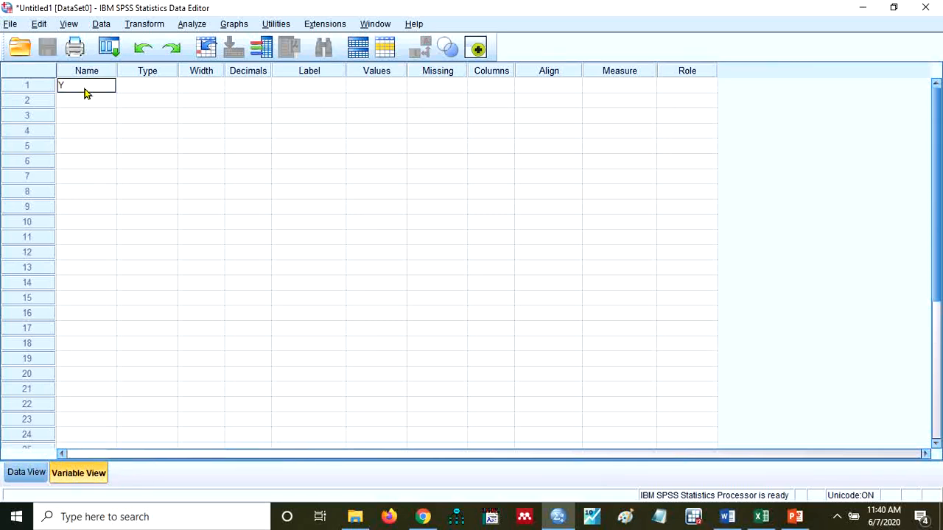
{"action": "key", "text": "Return"}
{"action": "type", "text": "X1"}
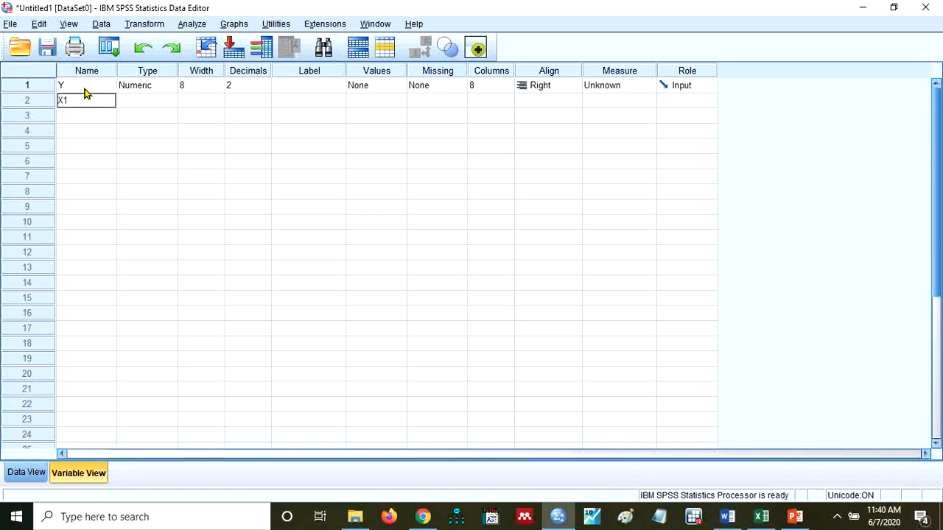
{"action": "key", "text": "Return"}
{"action": "type", "text": "X2"}
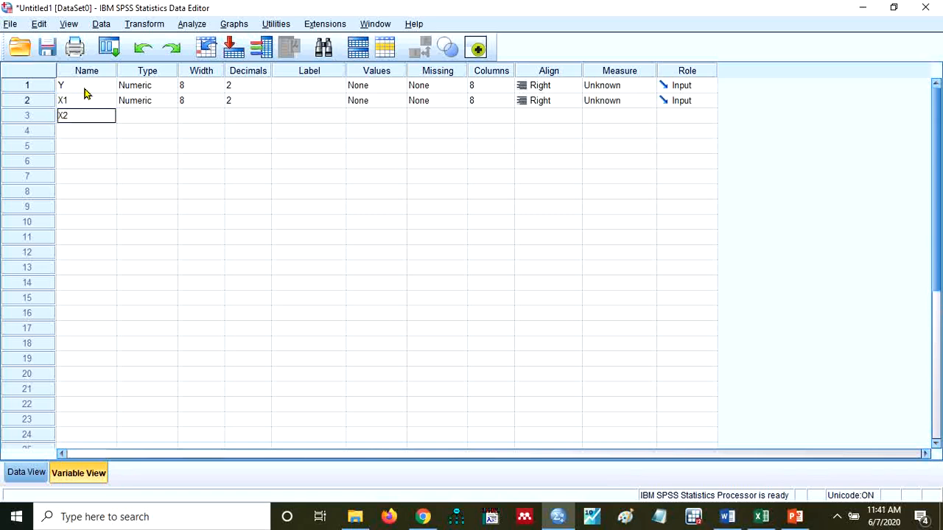
{"action": "key", "text": "Return"}
{"action": "type", "text": "X3"}
{"action": "key", "text": "Return"}
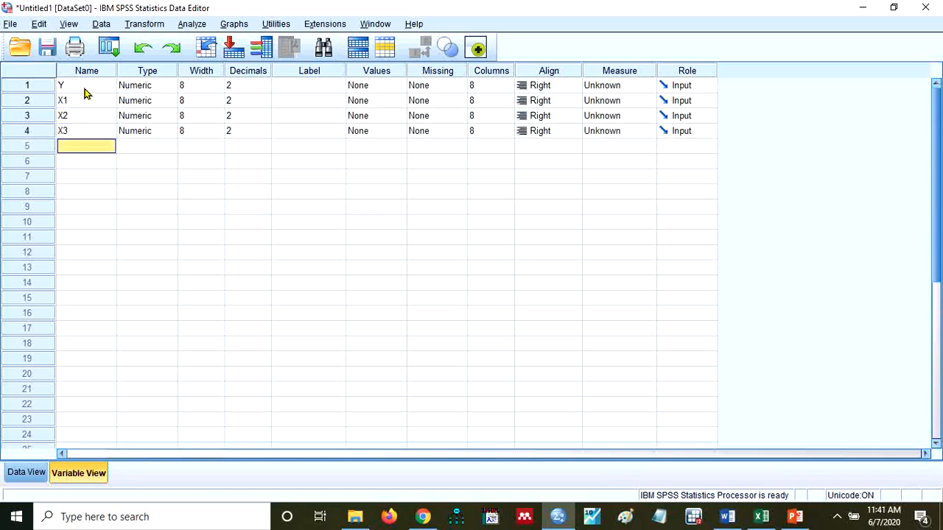
{"action": "left_click", "coordinate": [310, 87]}
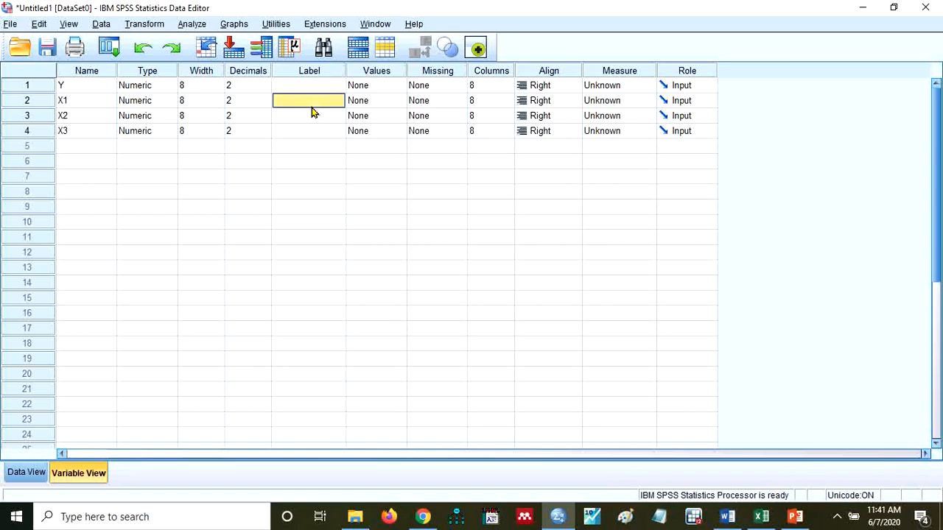
{"action": "key", "text": "Down"}
{"action": "key", "text": "Down"}
{"action": "key", "text": "Down"}
{"action": "key", "text": "Up"}
{"action": "key", "text": "Up"}
{"action": "key", "text": "Up"}
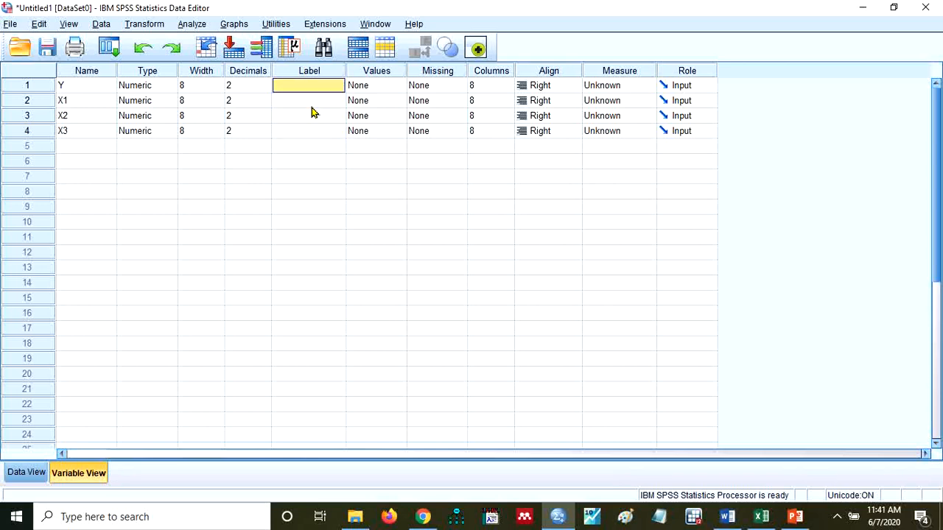
{"action": "key", "text": "Down"}
{"action": "key", "text": "Down"}
{"action": "key", "text": "Left"}
{"action": "key", "text": "Up"}
{"action": "key", "text": "Up"}
{"action": "key", "text": "Right"}
{"action": "key", "text": "Left"}
{"action": "key", "text": "Left"}
{"action": "key", "text": "Left"}
{"action": "key", "text": "Left"}
{"action": "key", "text": "Down"}
{"action": "key", "text": "Down"}
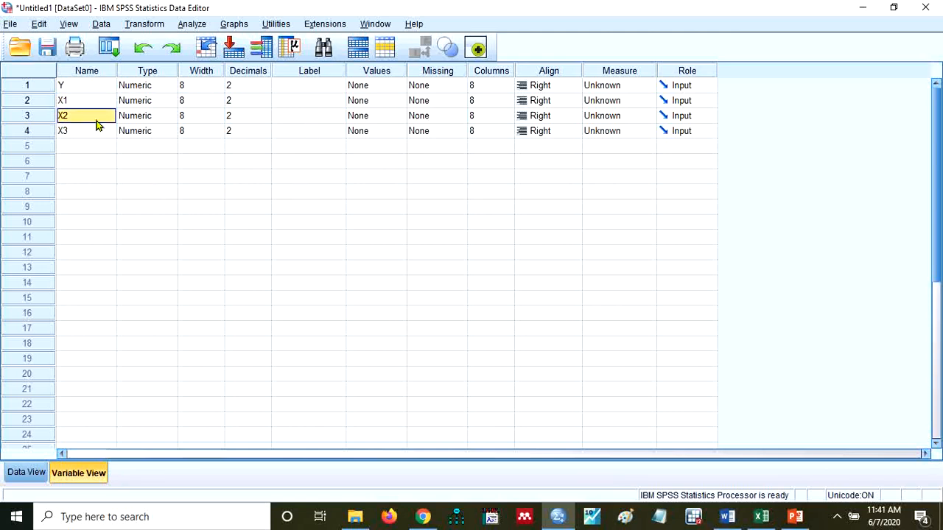
Copy the Y, X1, X2 and X3 values in E4:H48 from Excel and paste them into the SPSS data grid from row 1.
{"action": "left_click", "coordinate": [30, 477]}
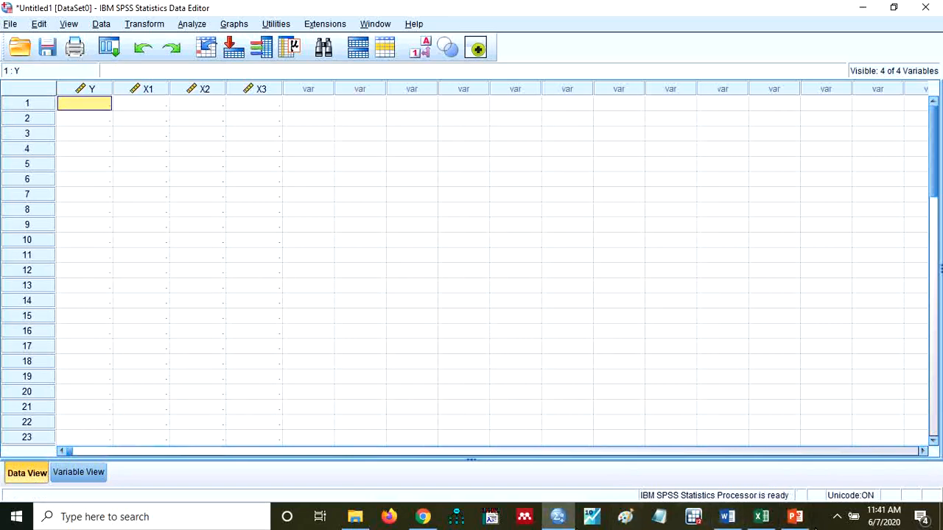
{"action": "left_click", "coordinate": [761, 516]}
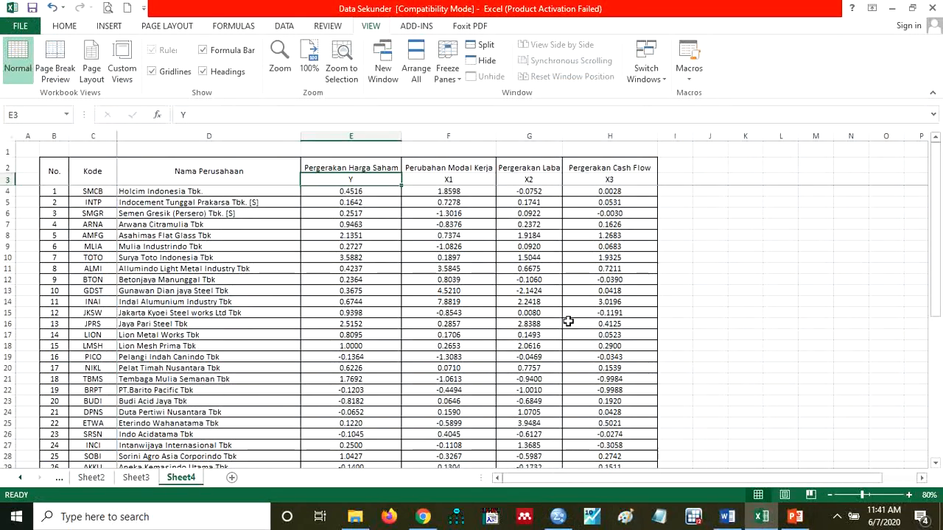
{"action": "key", "text": "Down"}
{"action": "key", "text": "shift+Right"}
{"action": "key", "text": "shift+Right"}
{"action": "key", "text": "shift+Right"}
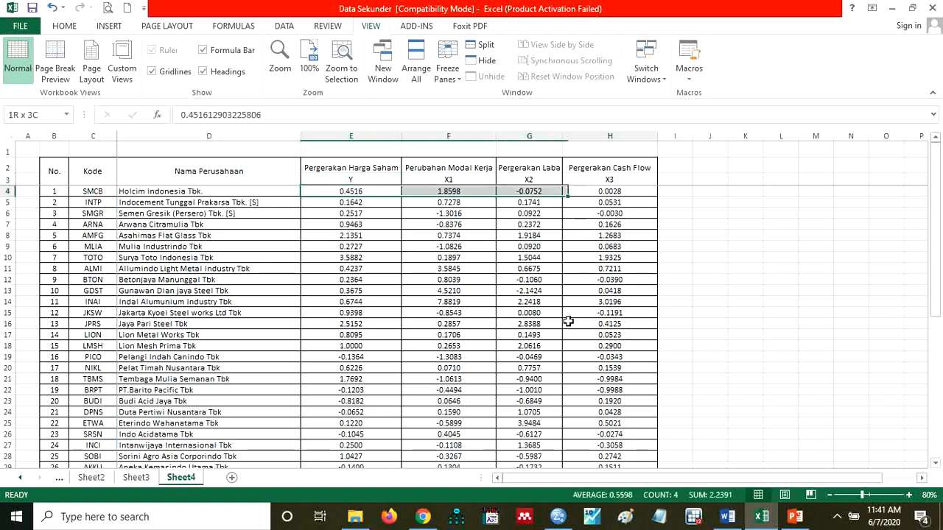
{"action": "key", "text": "shift+Down"}
{"action": "key", "text": "shift+Down"}
{"action": "key", "text": "shift+Down"}
{"action": "key", "text": "shift+Down"}
{"action": "key", "text": "shift+Down"}
{"action": "key", "text": "shift+Down"}
{"action": "key", "text": "shift+Down"}
{"action": "key", "text": "shift+Down"}
{"action": "key", "text": "shift+Down"}
{"action": "key", "text": "shift+Down"}
{"action": "key", "text": "shift+Down"}
{"action": "key", "text": "shift+Down"}
{"action": "key", "text": "shift+Down"}
{"action": "key", "text": "shift+Down"}
{"action": "key", "text": "shift+Down"}
{"action": "key", "text": "shift+Down"}
{"action": "key", "text": "shift+Down"}
{"action": "key", "text": "shift+Down"}
{"action": "key", "text": "shift+Down"}
{"action": "key", "text": "shift+Down"}
{"action": "key", "text": "shift+Down"}
{"action": "key", "text": "shift+Down"}
{"action": "key", "text": "shift+Down"}
{"action": "key", "text": "shift+Down"}
{"action": "key", "text": "shift+Down"}
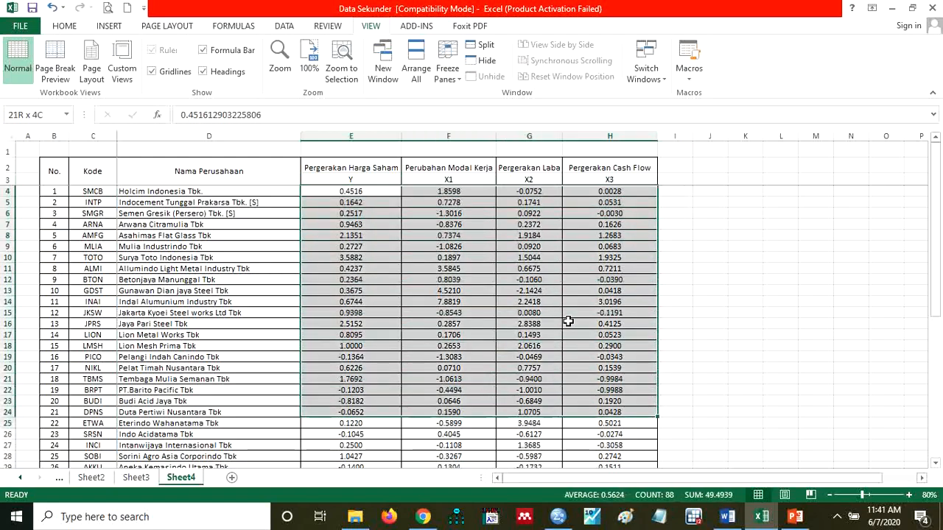
{"action": "key", "text": "shift+Up"}
{"action": "key", "text": "shift+Up"}
{"action": "key", "text": "shift+Up"}
{"action": "key", "text": "shift+Up"}
{"action": "key", "text": "shift+Up"}
{"action": "key", "text": "shift+Up"}
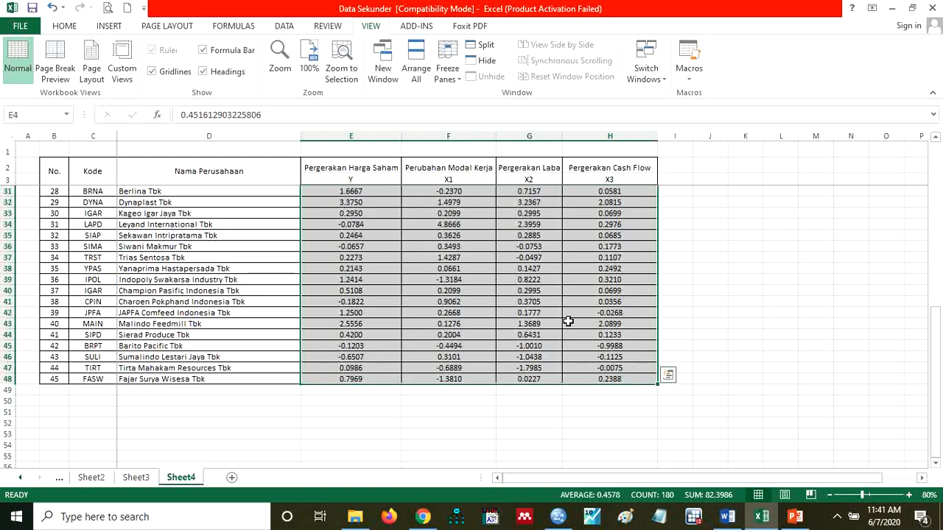
{"action": "key", "text": "ctrl+c"}
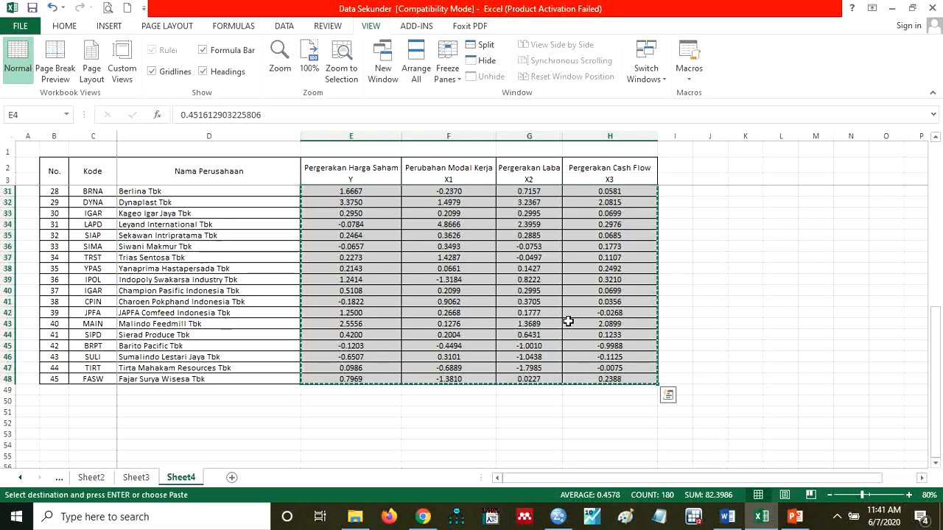
{"action": "left_click", "coordinate": [558, 516]}
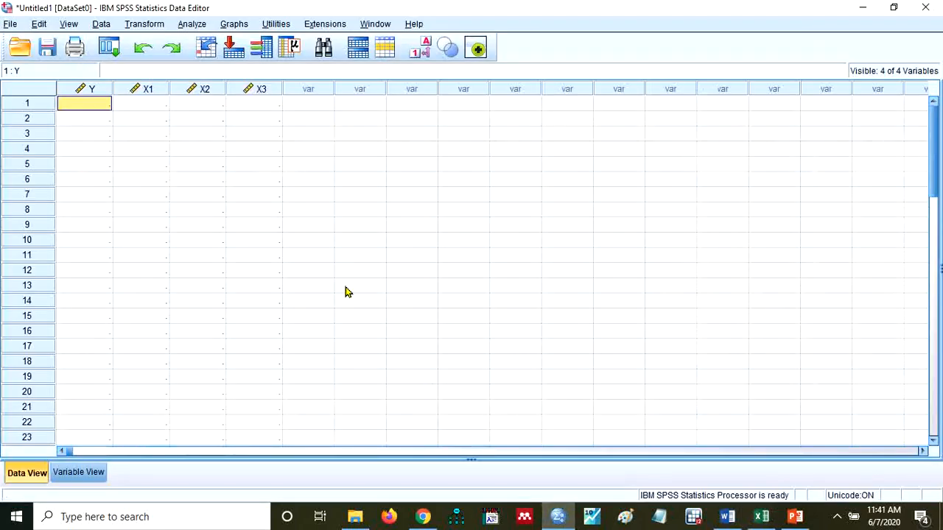
{"action": "key", "text": "ctrl+v"}
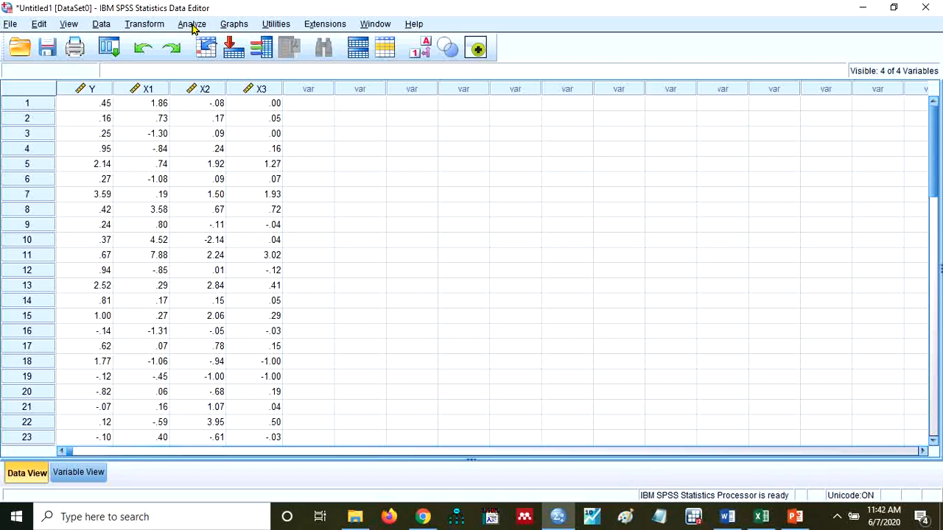
Start a linear regression analysis and reset its settings to clear the earlier independent variables.
{"action": "left_click", "coordinate": [193, 25]}
{"action": "mouse_move", "coordinate": [204, 142]}
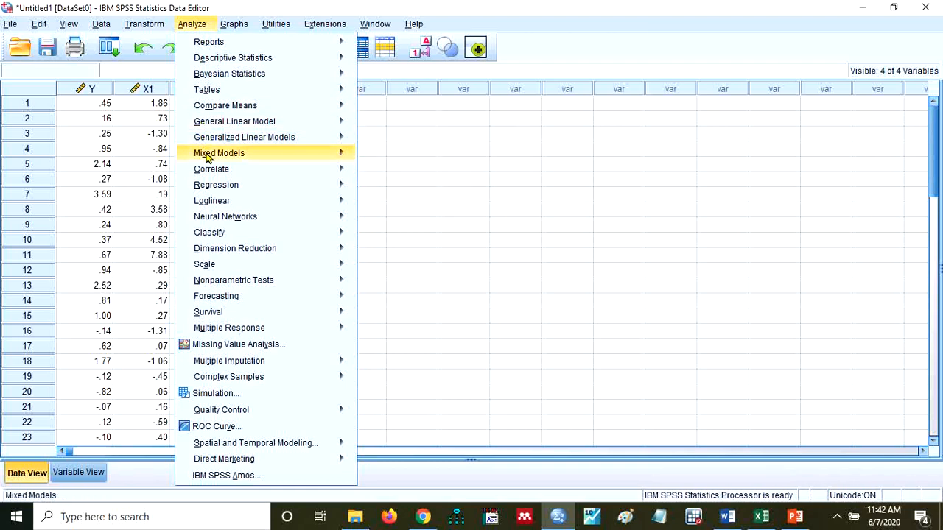
{"action": "mouse_move", "coordinate": [212, 215]}
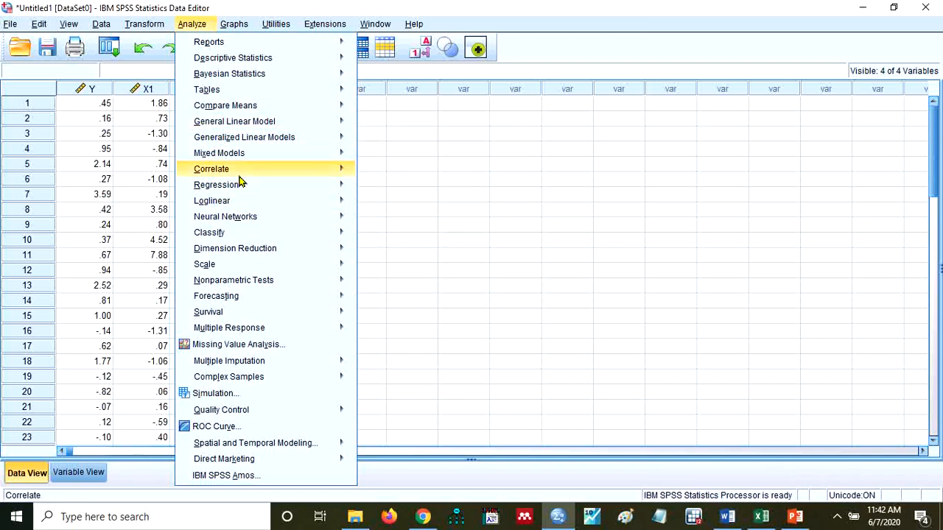
{"action": "mouse_move", "coordinate": [239, 189]}
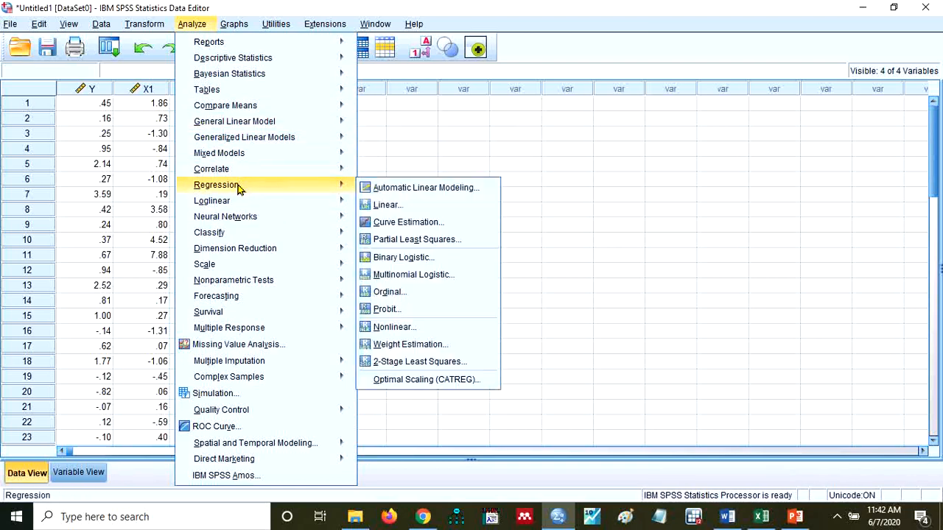
{"action": "left_click", "coordinate": [383, 205]}
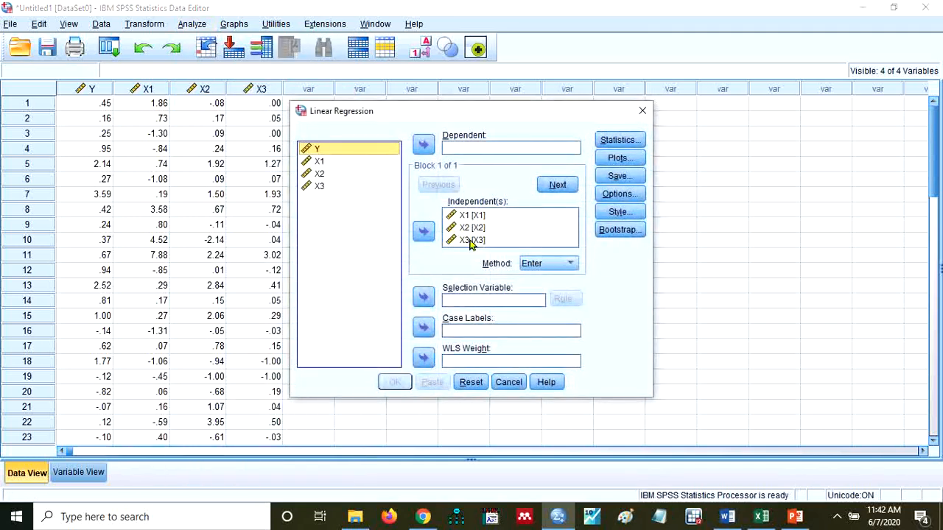
{"action": "left_click", "coordinate": [472, 381]}
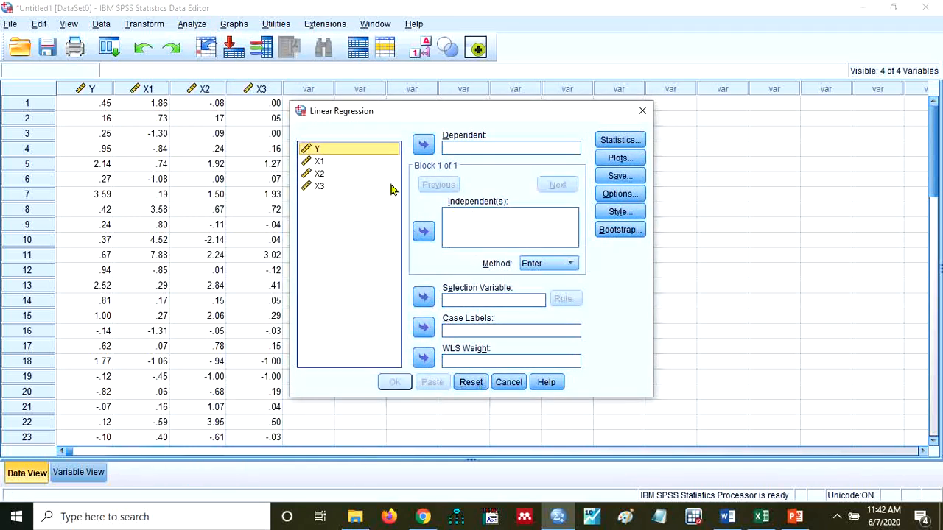
Assign Y as the dependent variable and X1, X2 and X3 as the independent variables of the regression.
{"action": "left_click", "coordinate": [423, 145]}
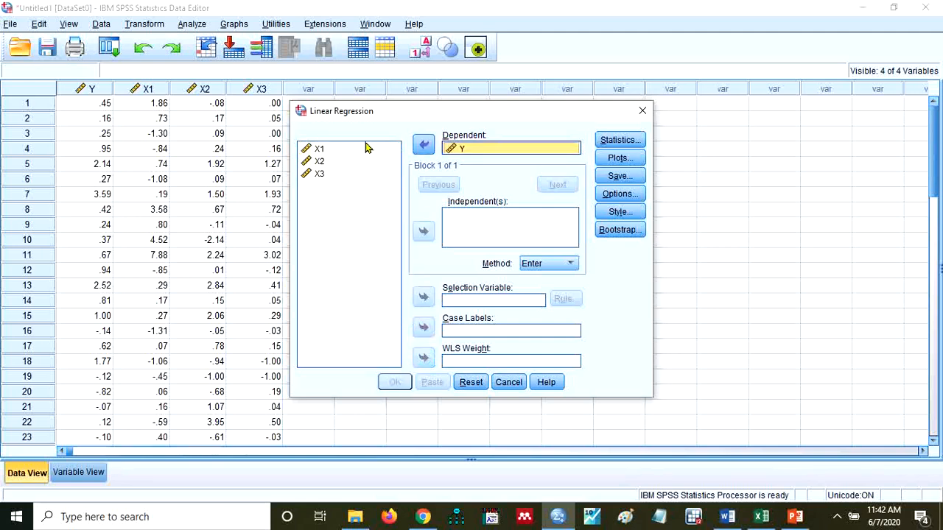
{"action": "left_click", "coordinate": [324, 152]}
{"action": "left_click", "coordinate": [324, 153]}
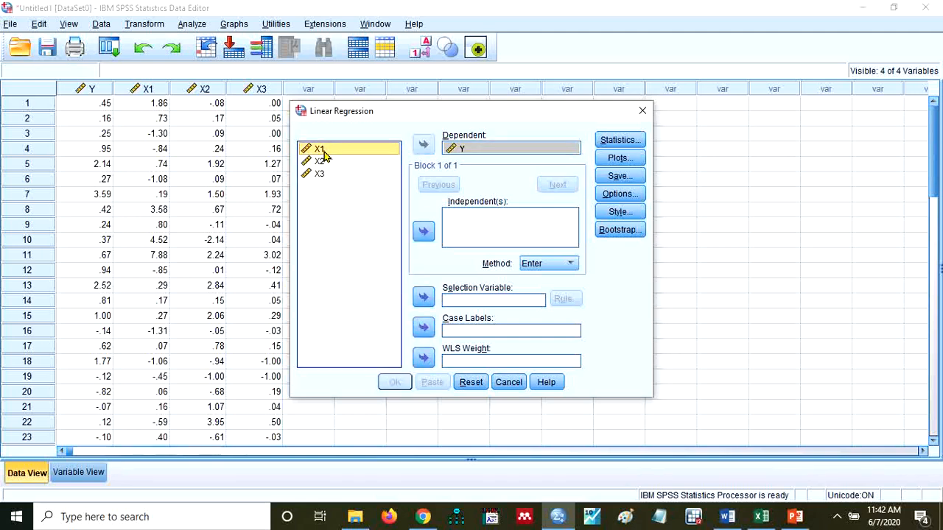
{"action": "key", "text": "shift+Down"}
{"action": "key", "text": "shift+Down"}
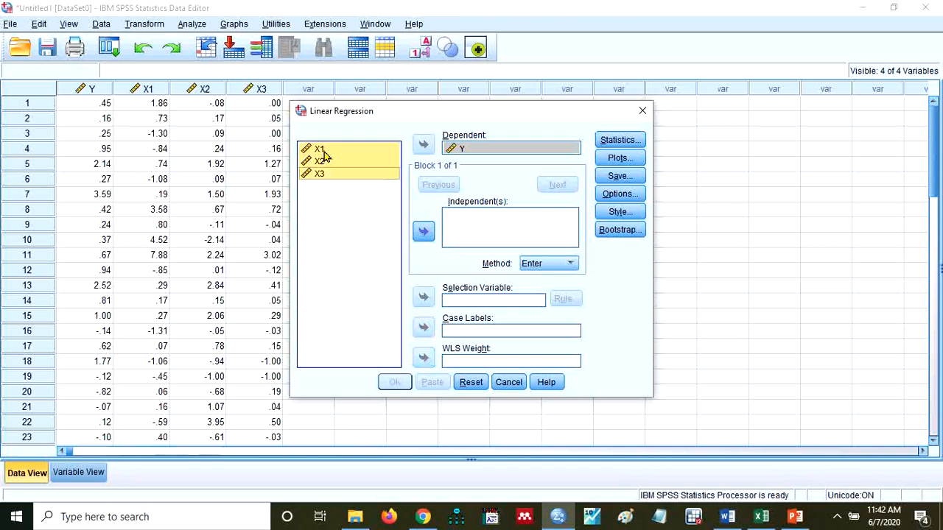
{"action": "left_click", "coordinate": [424, 233]}
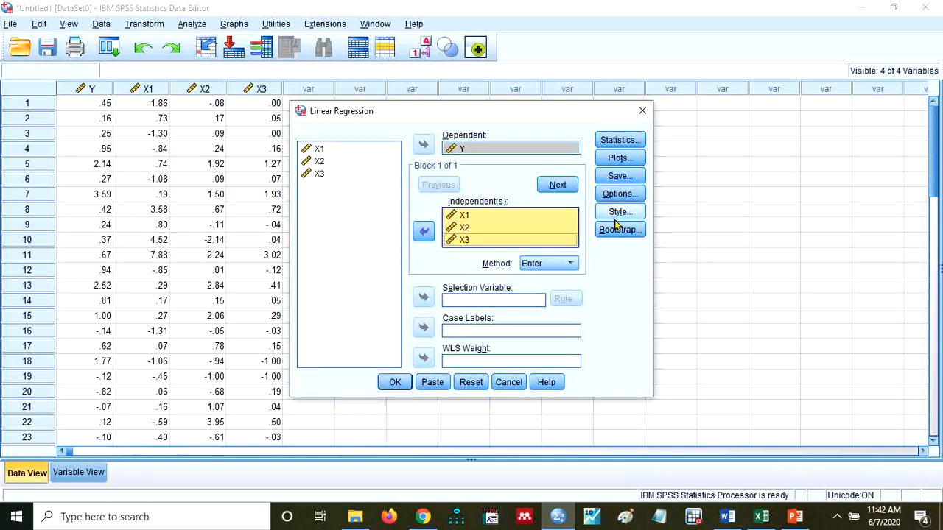
Add the Durbin-Watson test and collinearity diagnostics to the regression statistics.
{"action": "left_click", "coordinate": [627, 142]}
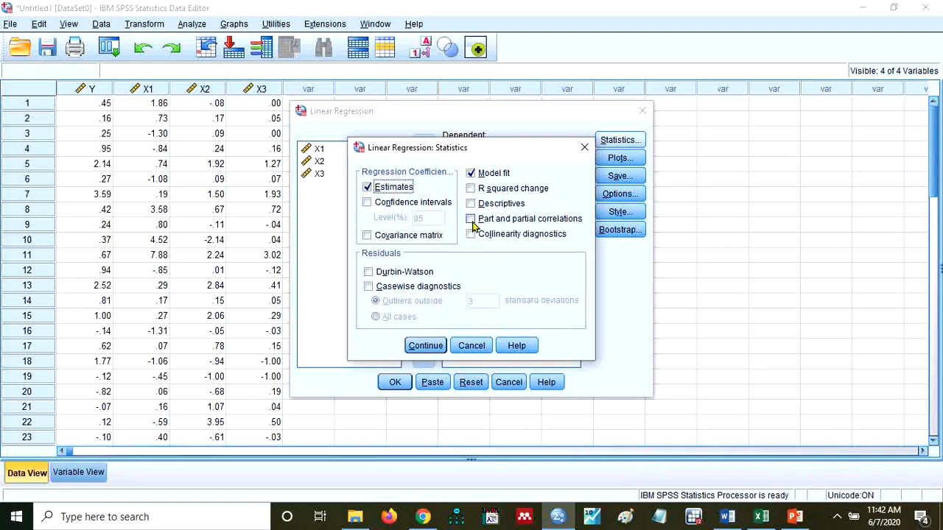
{"action": "left_click", "coordinate": [368, 273]}
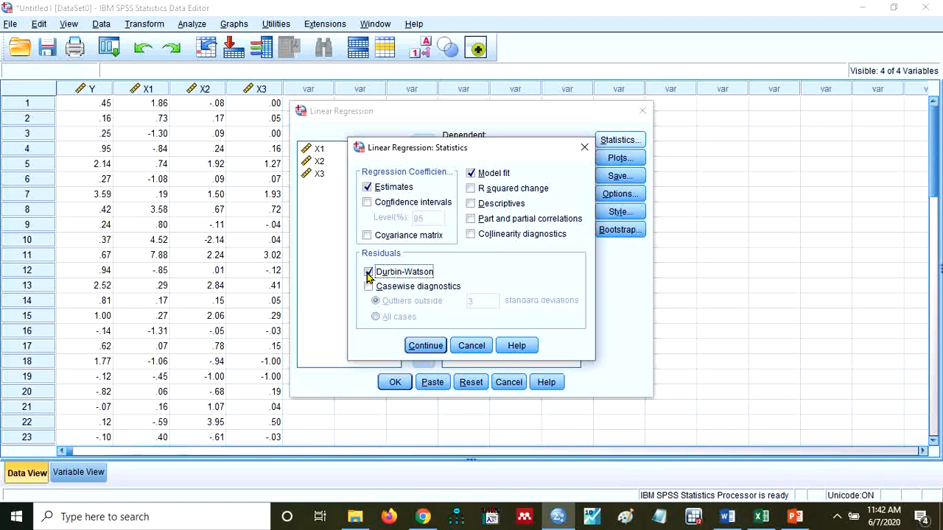
{"action": "left_click", "coordinate": [470, 234]}
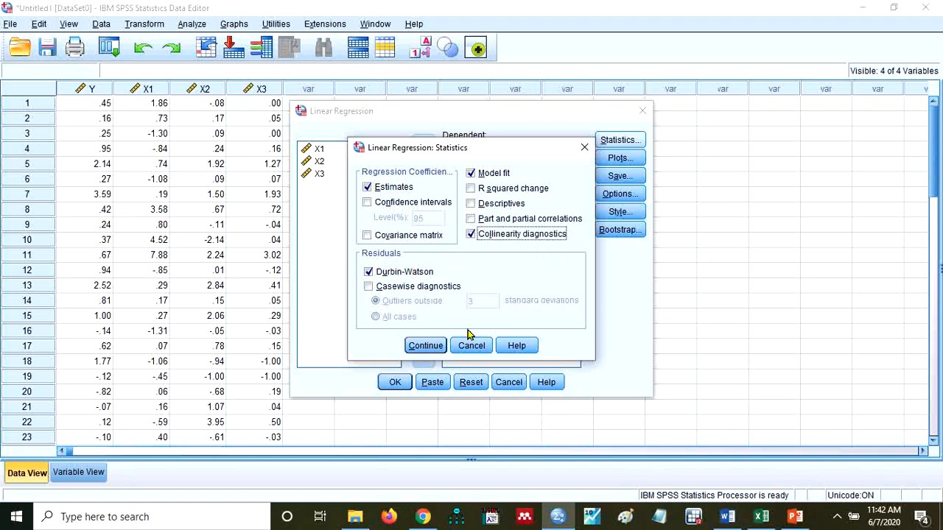
{"action": "left_click", "coordinate": [427, 346]}
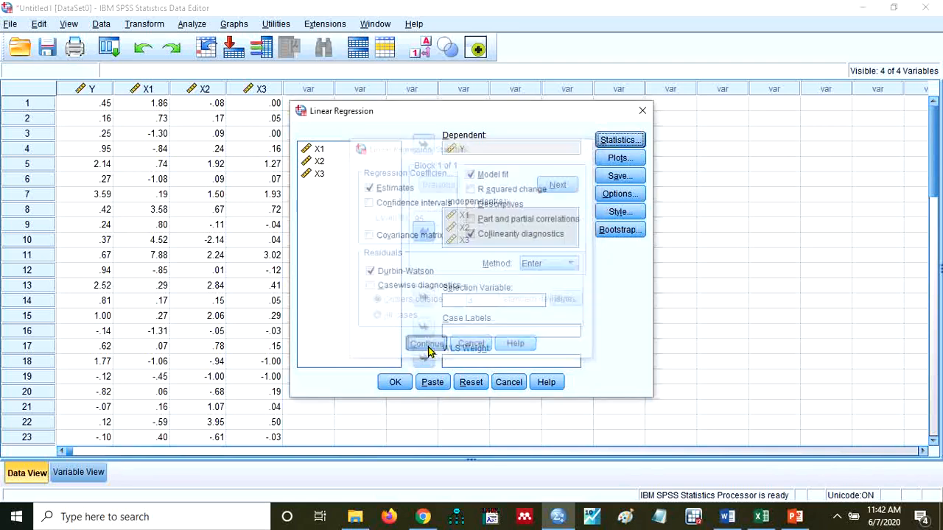
Request a histogram and a normal probability plot of the standardized residuals.
{"action": "left_click", "coordinate": [630, 158]}
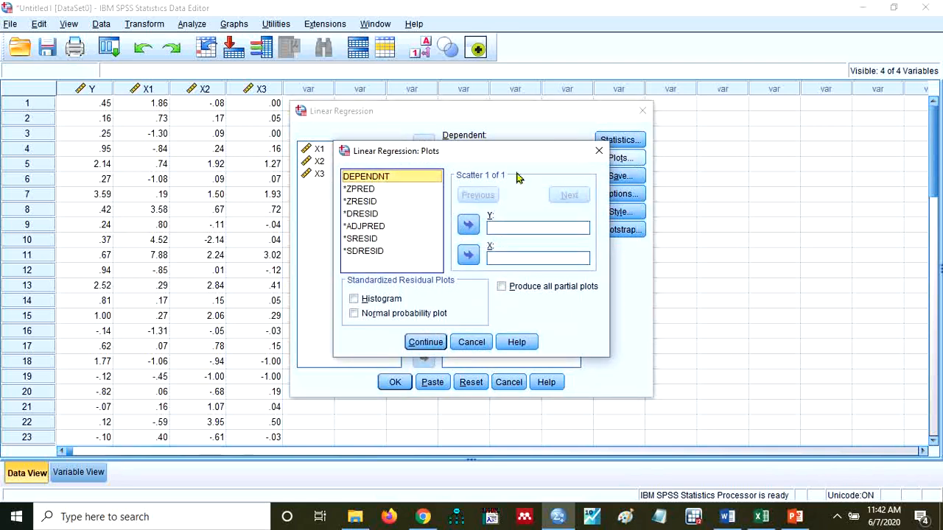
{"action": "left_click", "coordinate": [354, 298]}
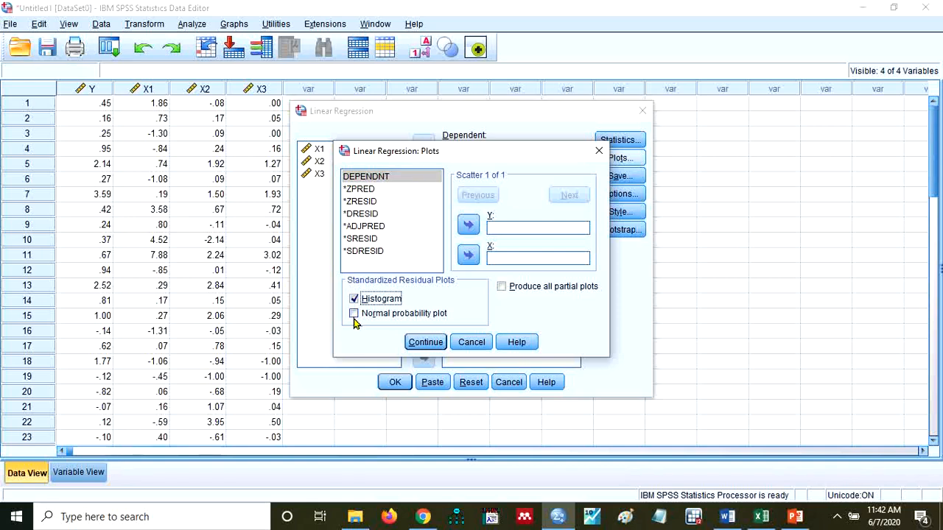
{"action": "left_click", "coordinate": [354, 314]}
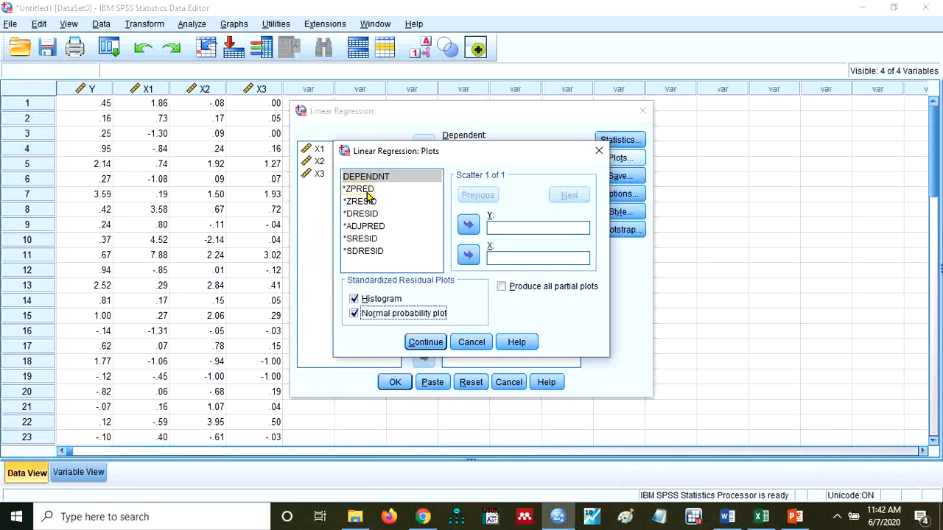
Define a residual scatterplot with *SRESID on the Y axis and *ZPRED on the X axis, and run the regression.
{"action": "mouse_move", "coordinate": [359, 203]}
{"action": "left_mouse_down"}
{"action": "mouse_move", "coordinate": [399, 227]}
{"action": "mouse_move", "coordinate": [389, 201]}
{"action": "mouse_move", "coordinate": [371, 206]}
{"action": "left_mouse_up"}
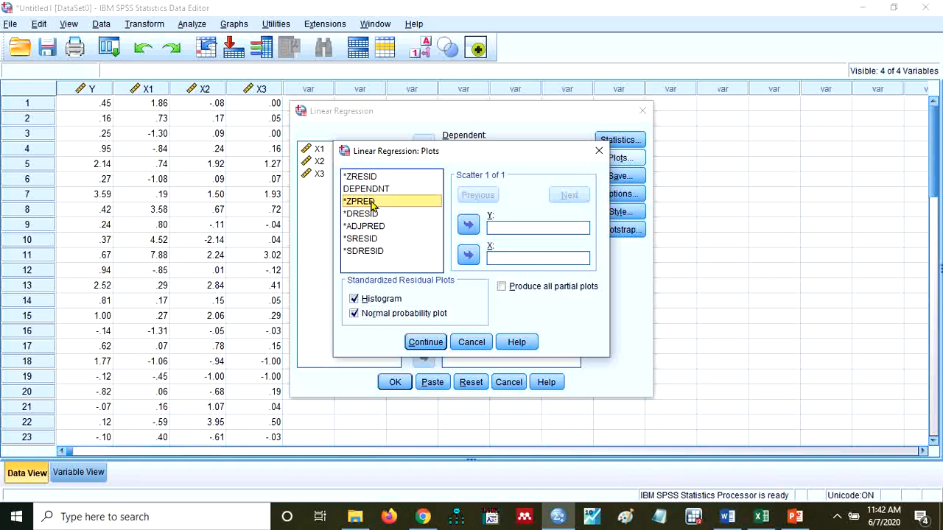
{"action": "mouse_move", "coordinate": [372, 245]}
{"action": "left_mouse_down"}
{"action": "mouse_move", "coordinate": [472, 226]}
{"action": "mouse_move", "coordinate": [371, 240]}
{"action": "left_mouse_up"}
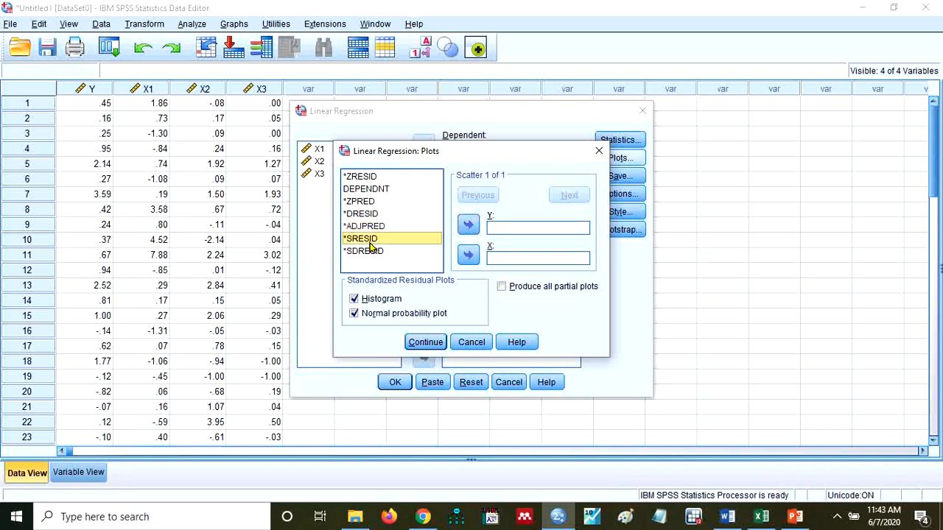
{"action": "left_click", "coordinate": [468, 224]}
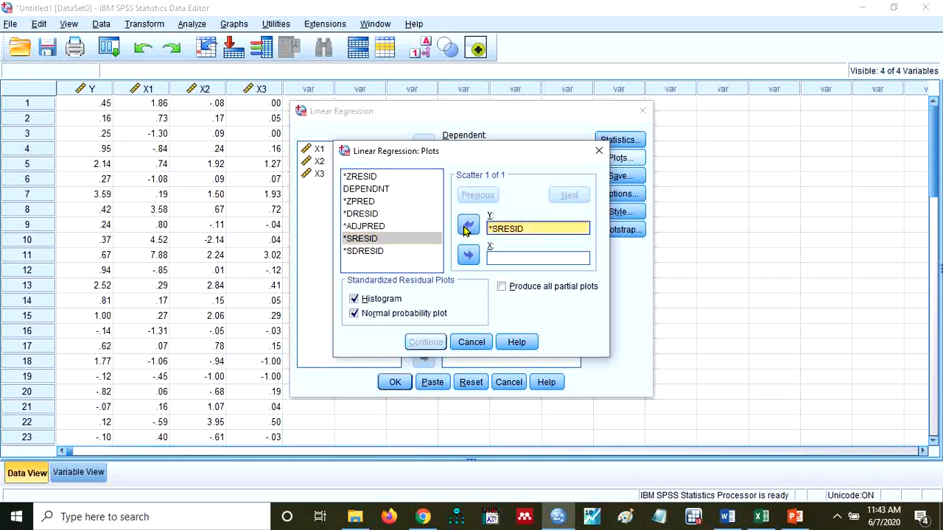
{"action": "left_click", "coordinate": [366, 200]}
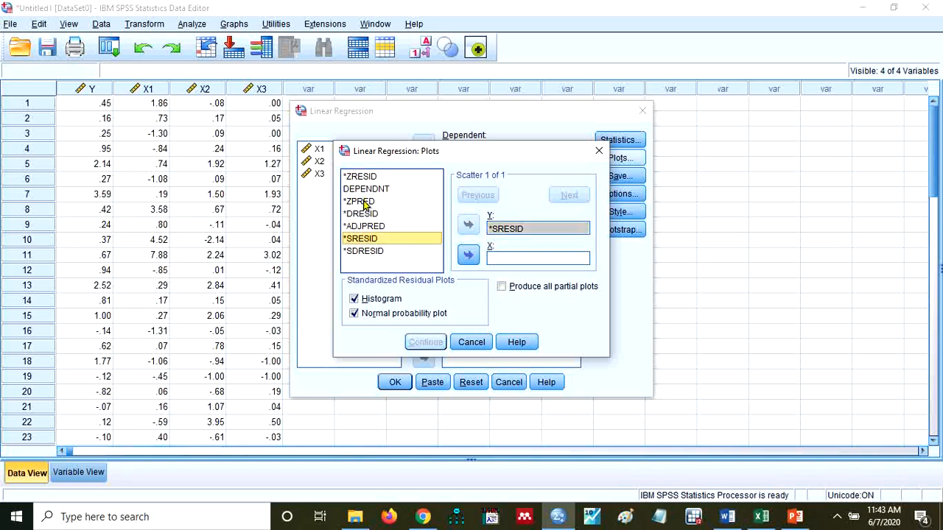
{"action": "left_click", "coordinate": [468, 255]}
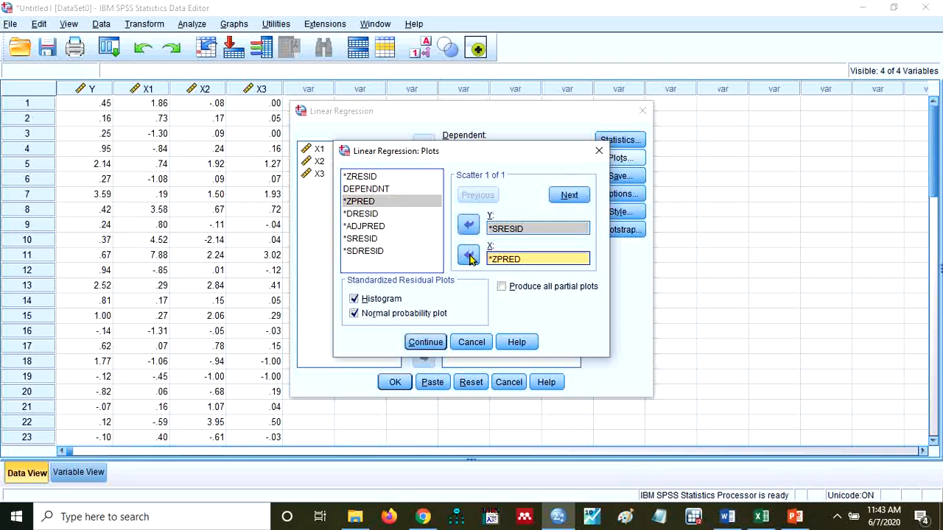
{"action": "left_click", "coordinate": [426, 342]}
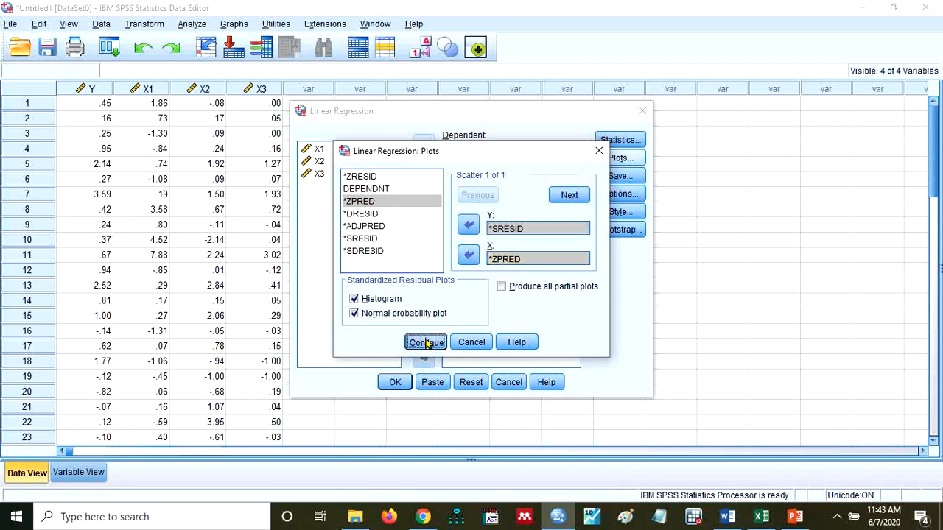
{"action": "left_click", "coordinate": [390, 383]}
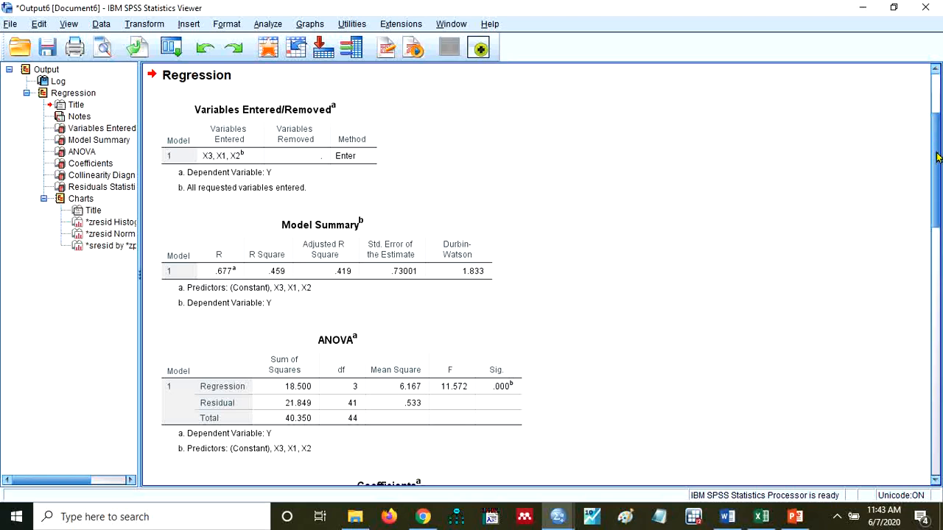
Examine the regression output tables and residual charts, consulting the Durbin-Watson table in the Word document Tabel Statistik.
{"action": "left_click_drag", "start_coordinate": [937, 156], "coordinate": [938, 218]}
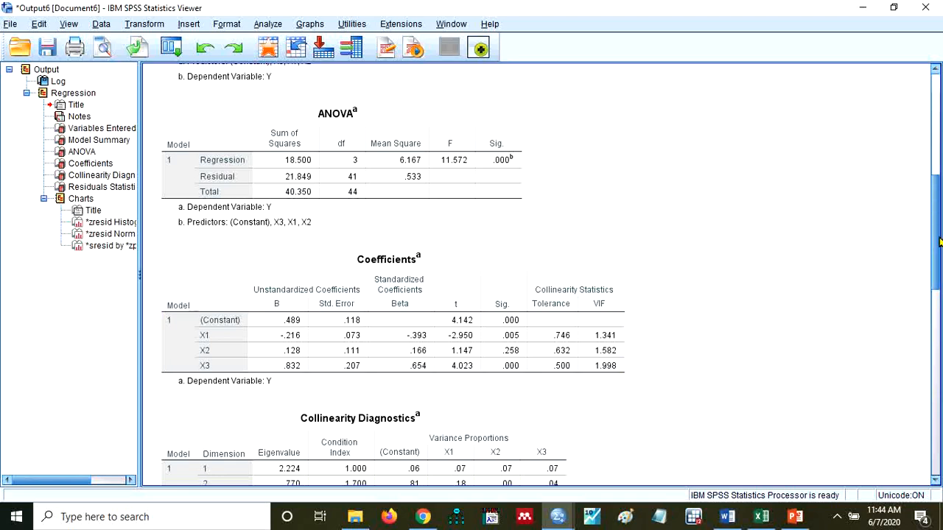
{"action": "left_click_drag", "start_coordinate": [939, 241], "coordinate": [934, 209]}
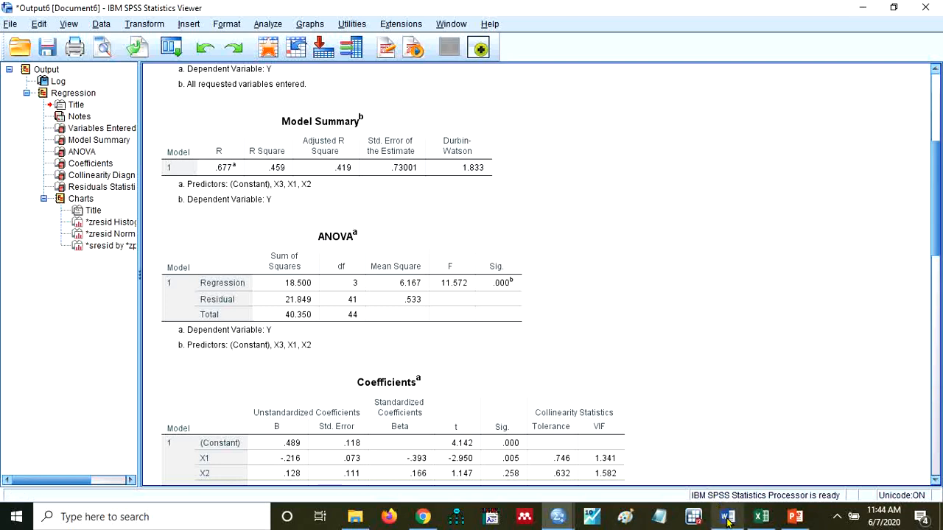
{"action": "mouse_move", "coordinate": [727, 520]}
{"action": "left_click", "coordinate": [724, 471]}
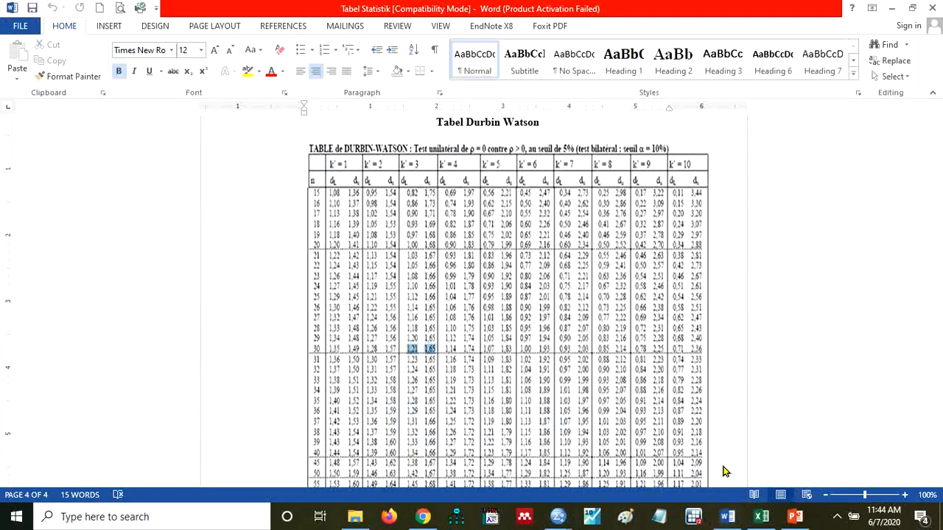
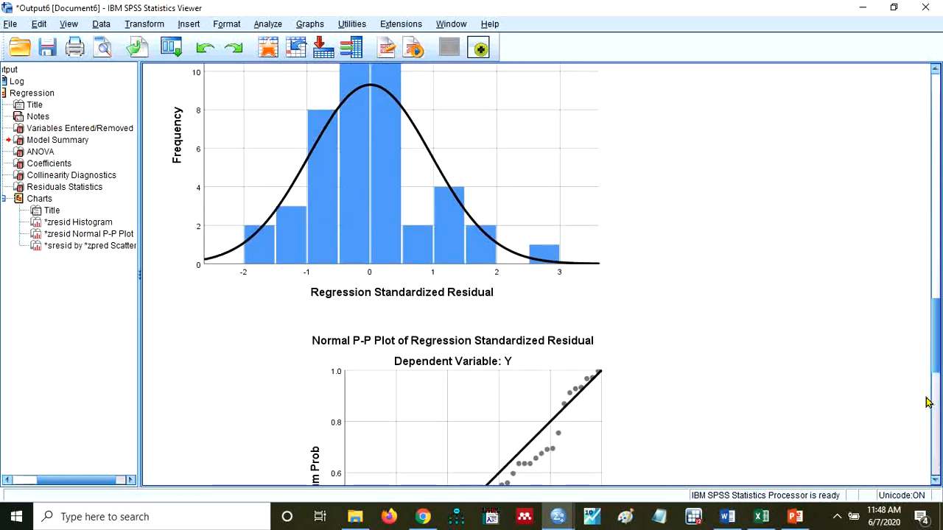
{"action": "left_click_drag", "start_coordinate": [937, 342], "coordinate": [916, 445]}
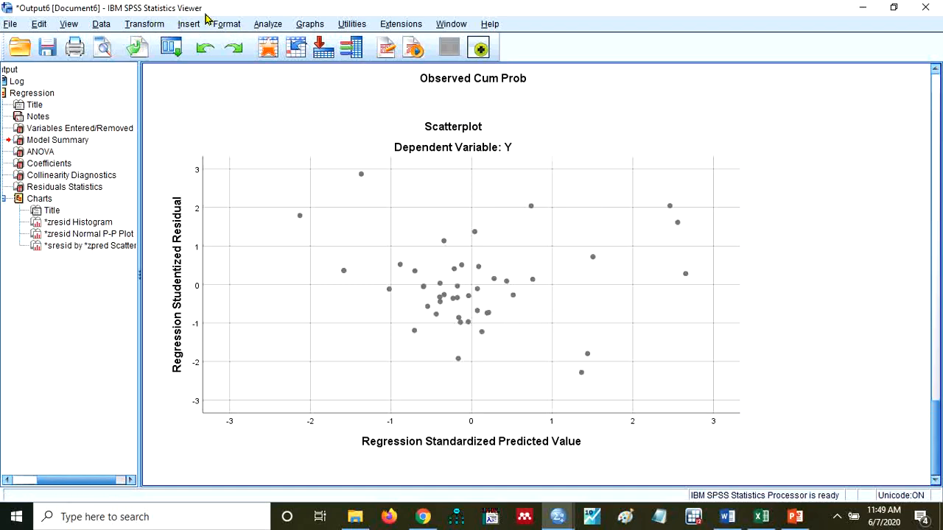
Rerun the linear regression of Y on X1, X2 and X3 with unstandardized residuals saved to the dataset.
{"action": "left_click", "coordinate": [265, 25]}
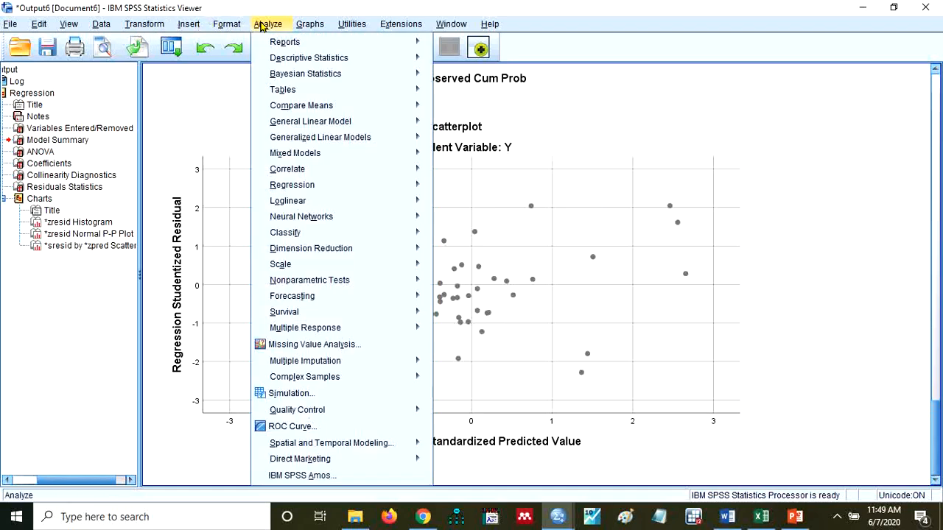
{"action": "mouse_move", "coordinate": [274, 185]}
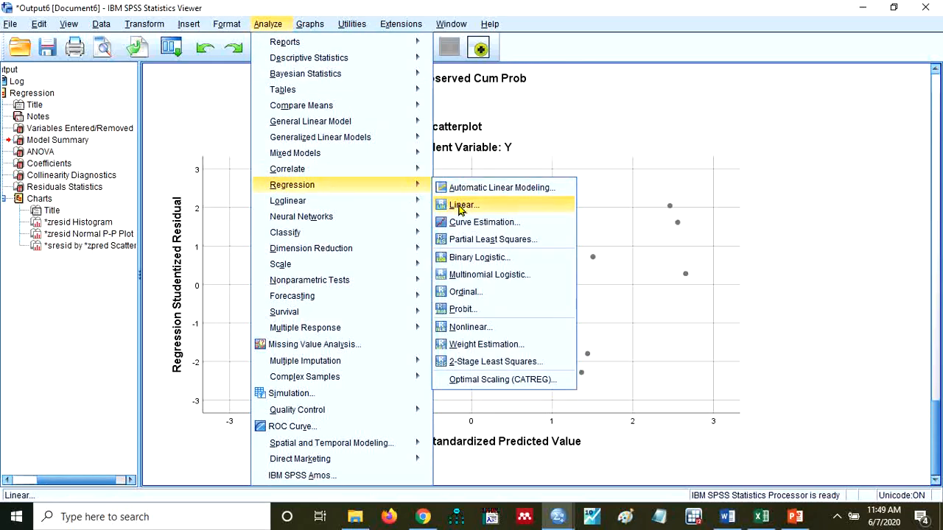
{"action": "left_click", "coordinate": [459, 204]}
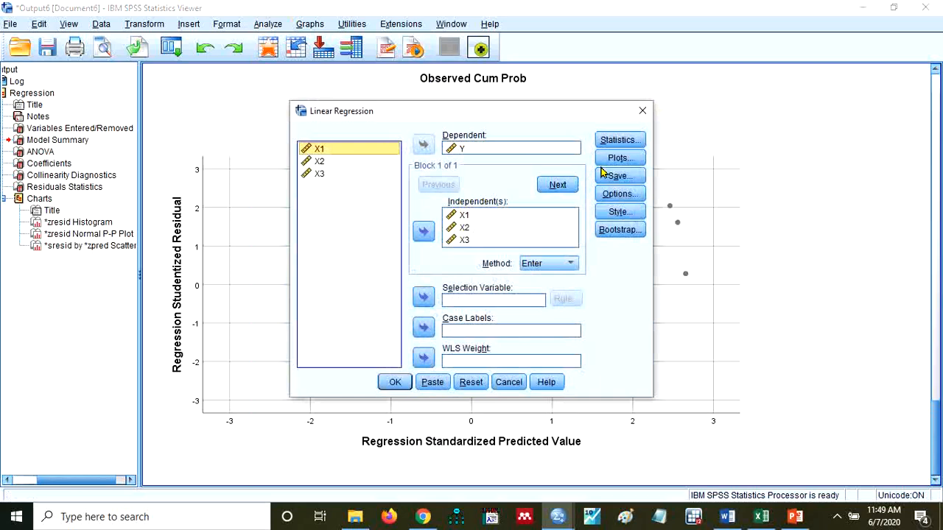
{"action": "left_click", "coordinate": [612, 175]}
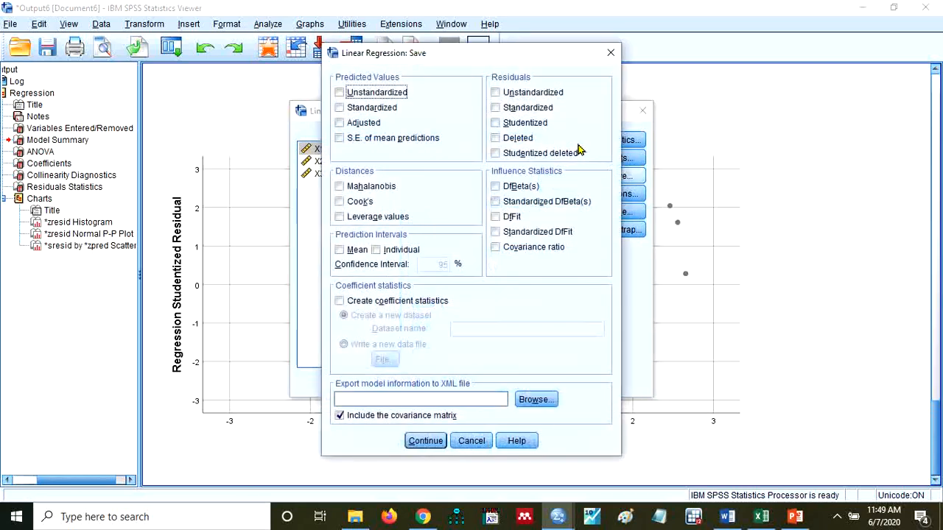
{"action": "left_click", "coordinate": [495, 93]}
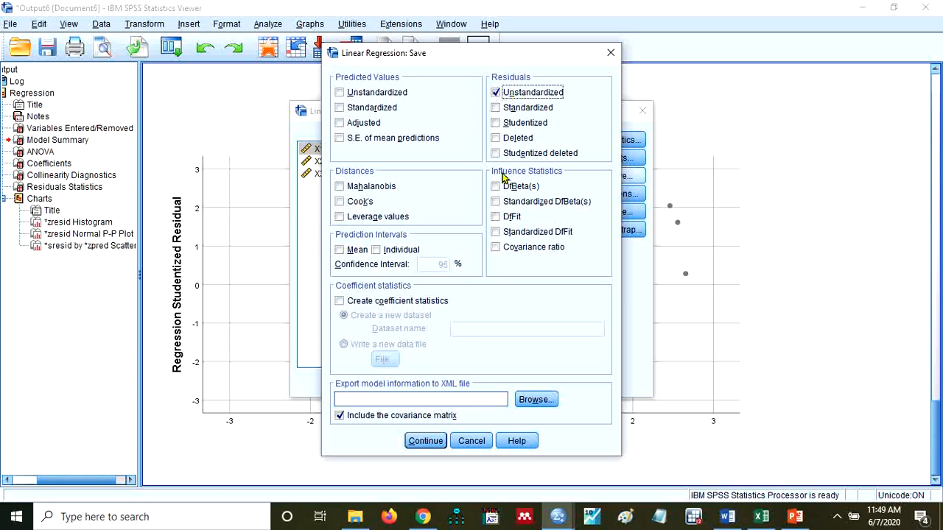
{"action": "left_click", "coordinate": [423, 441]}
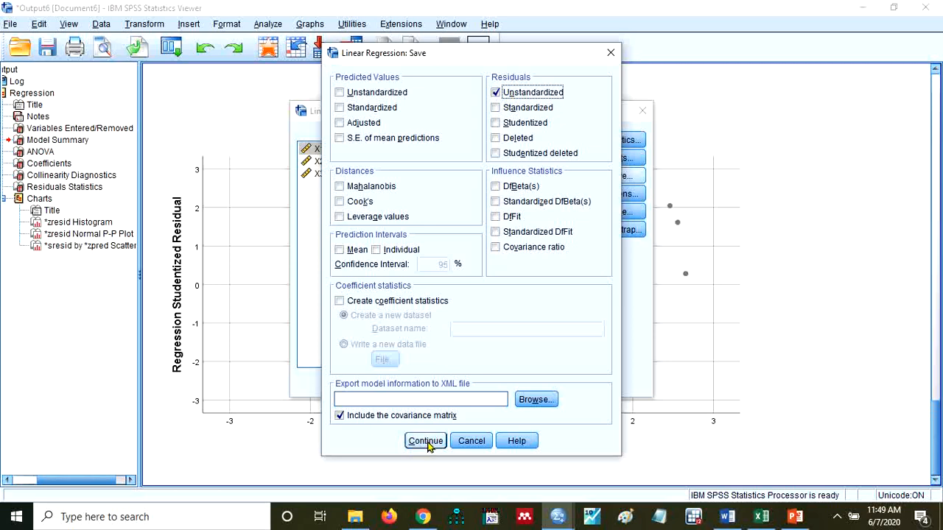
{"action": "left_click", "coordinate": [426, 441]}
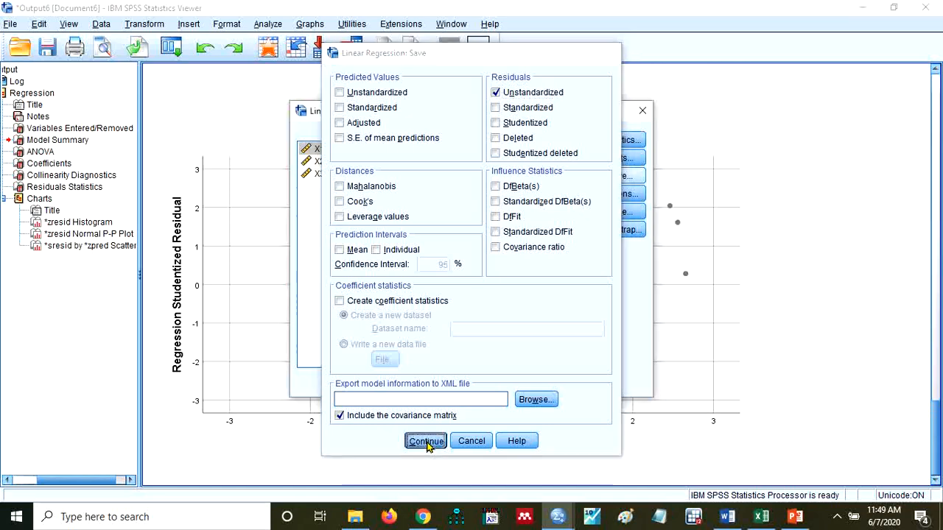
{"action": "left_click", "coordinate": [396, 382]}
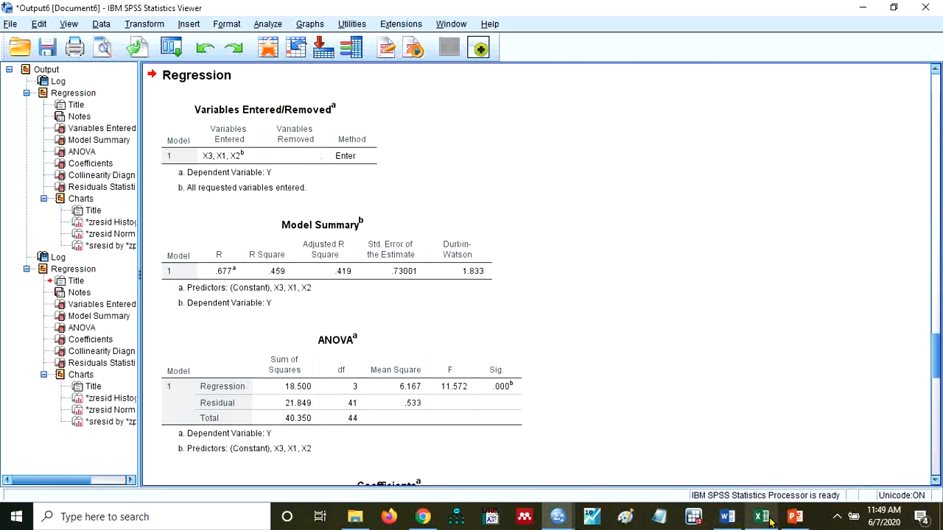
Compute a new variable Abs_Res in the dataset as the absolute value of the unstandardized residuals, ABS(RES_1).
{"action": "mouse_move", "coordinate": [557, 521]}
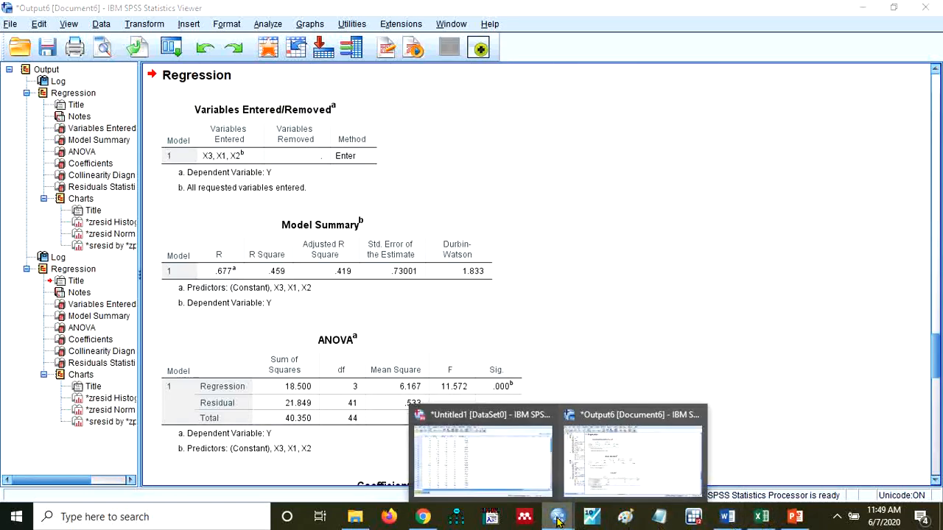
{"action": "left_click", "coordinate": [519, 468]}
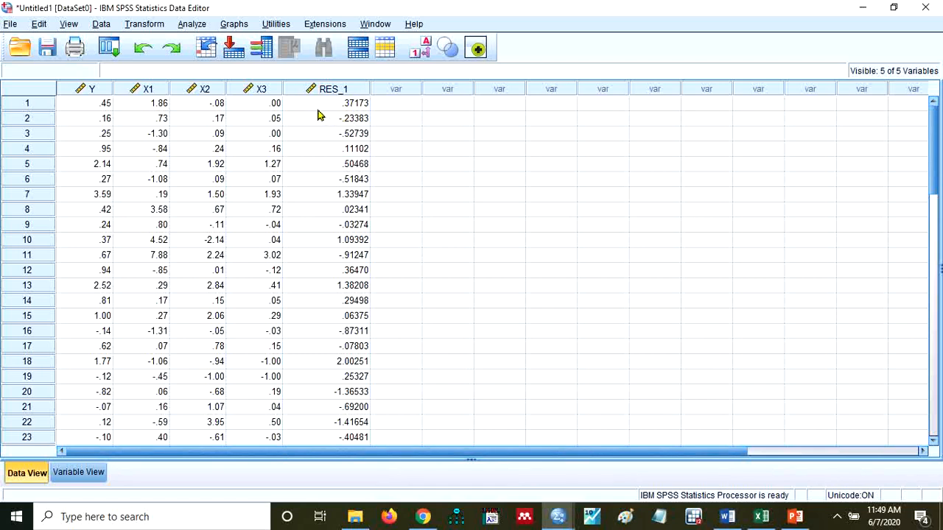
{"action": "left_click", "coordinate": [145, 25]}
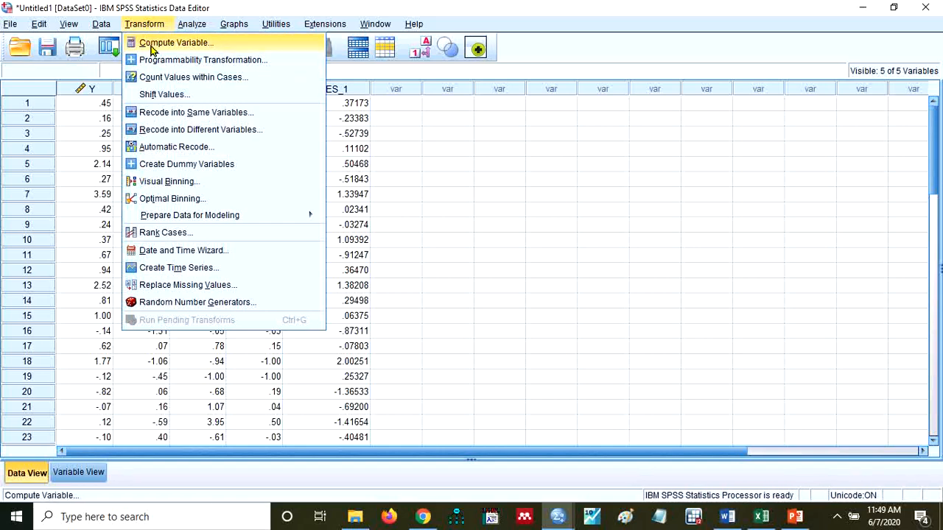
{"action": "left_click", "coordinate": [153, 43]}
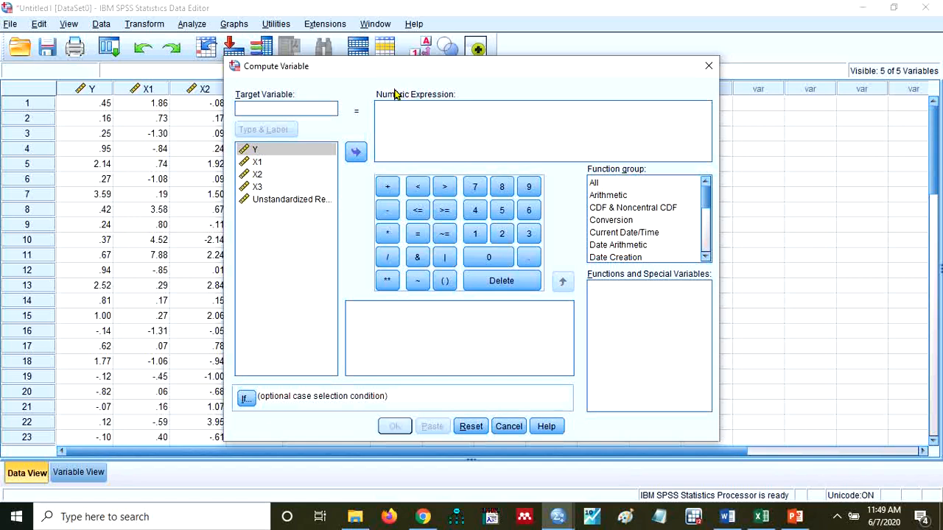
{"action": "type", "text": "Abs_Res"}
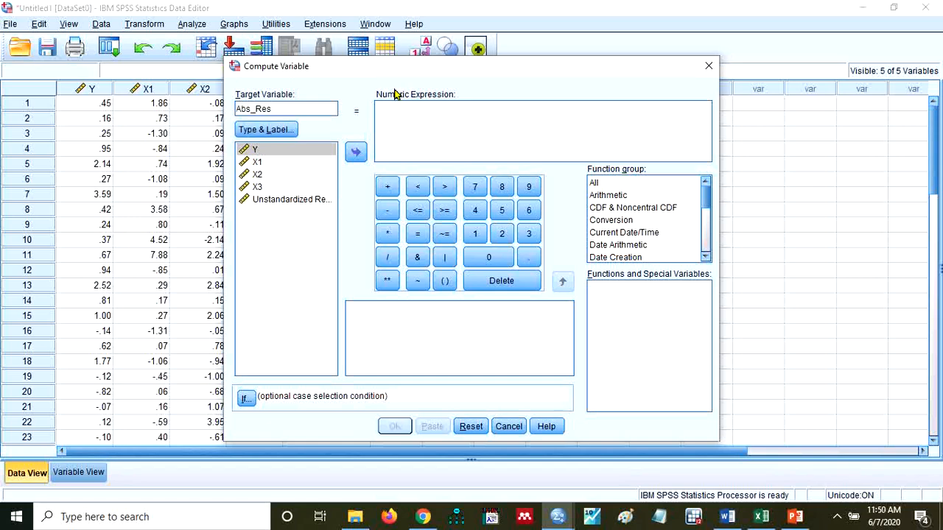
{"action": "left_click", "coordinate": [406, 116]}
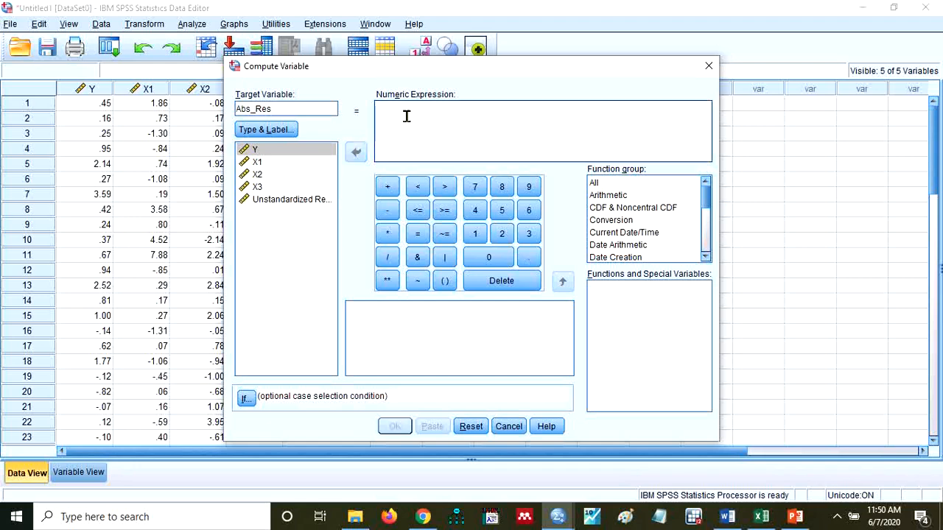
{"action": "left_click", "coordinate": [597, 184]}
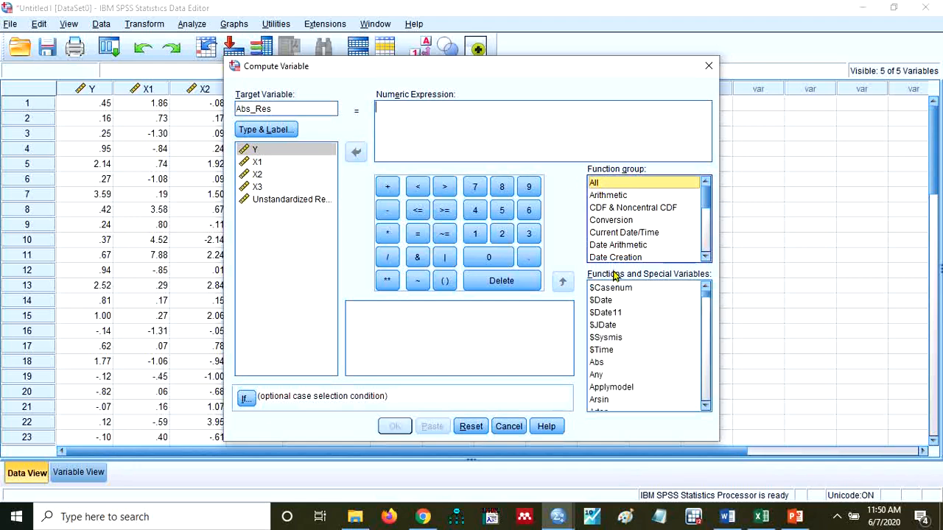
{"action": "left_click", "coordinate": [598, 362]}
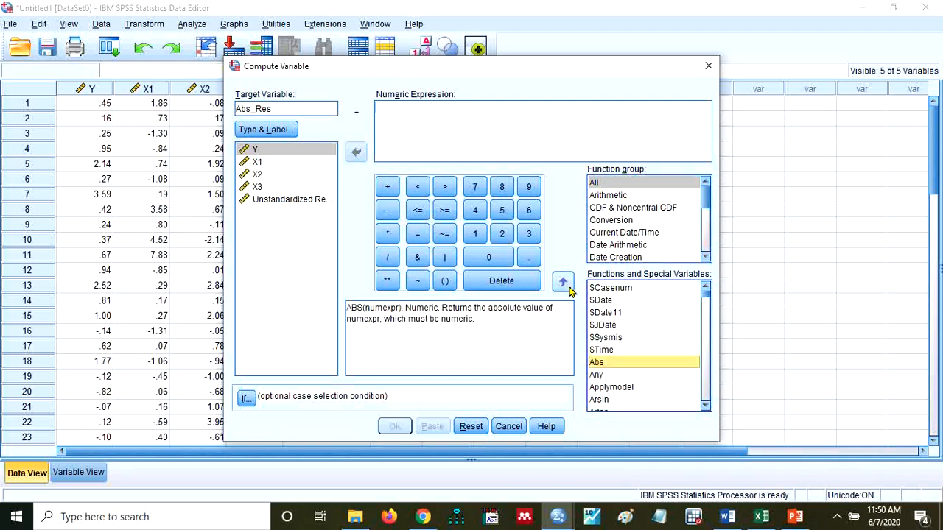
{"action": "left_click", "coordinate": [563, 282]}
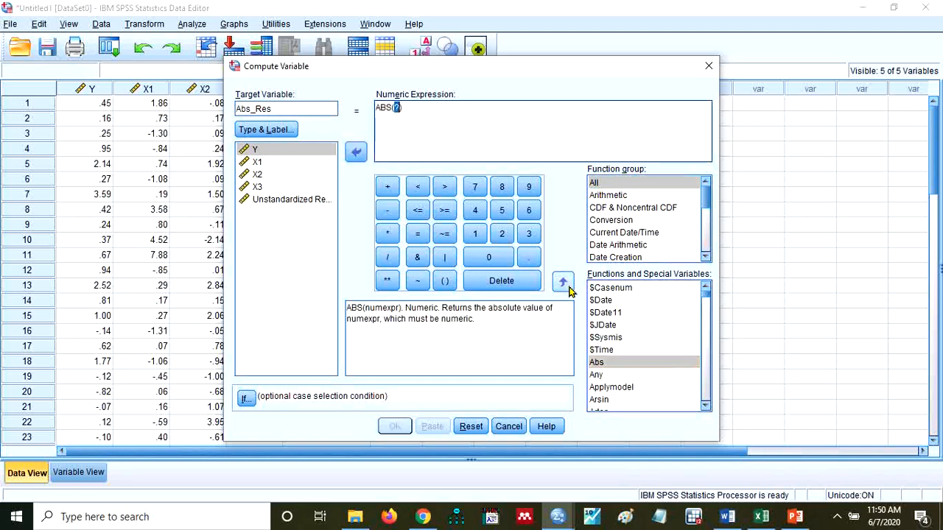
{"action": "left_click", "coordinate": [286, 205]}
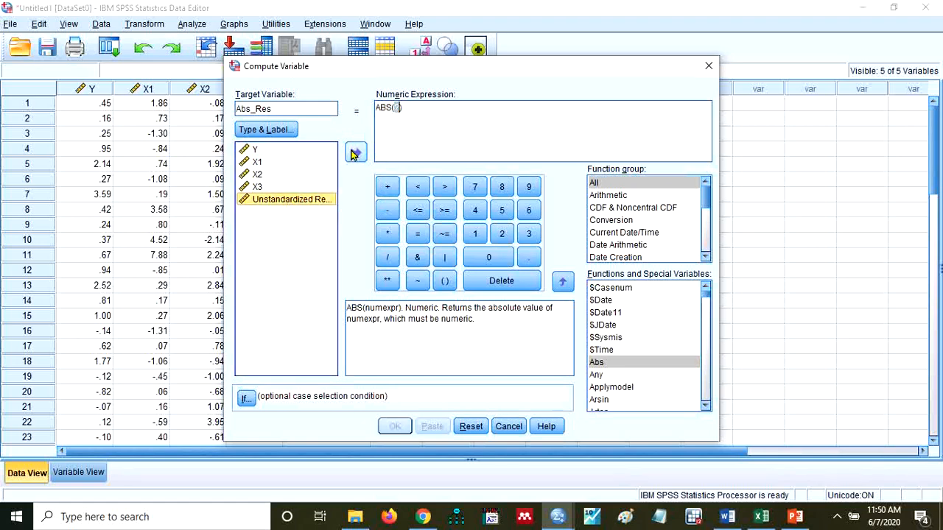
{"action": "left_click", "coordinate": [356, 153]}
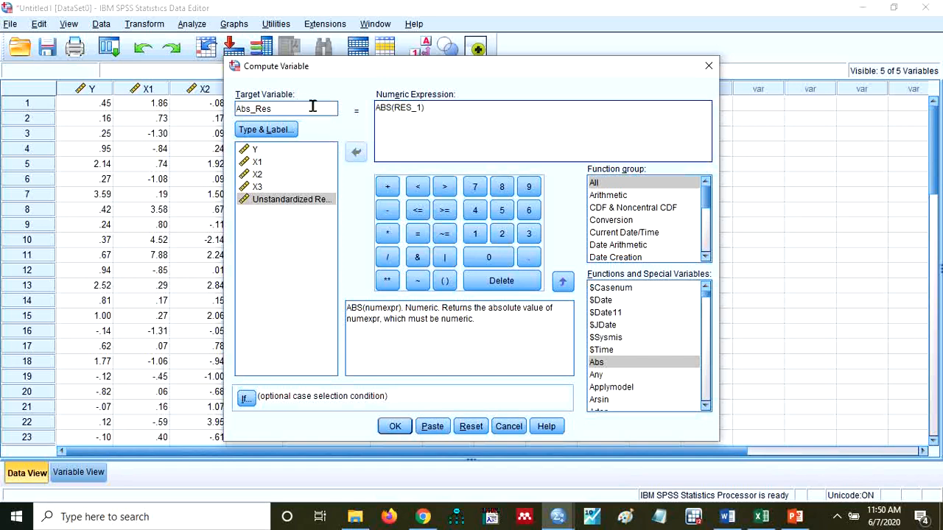
{"action": "left_click", "coordinate": [397, 427]}
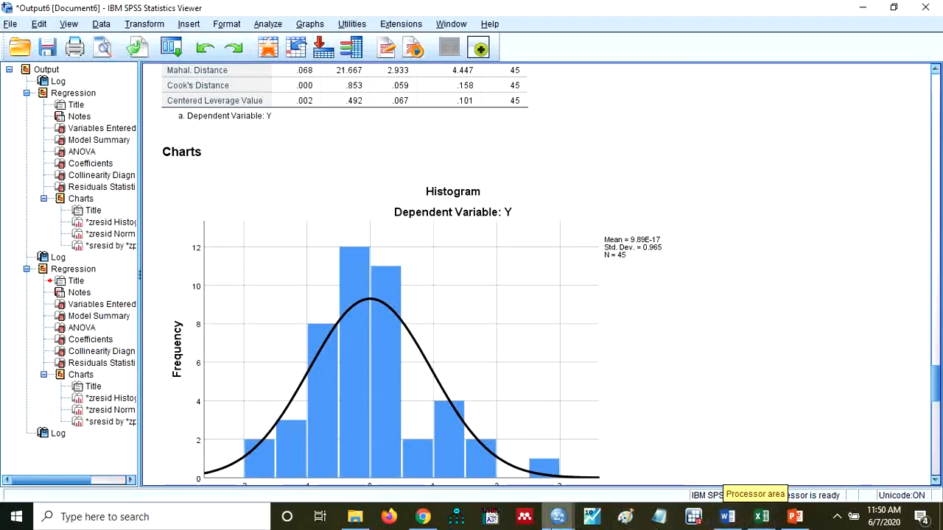
Compare the Abs_Res values with the RES_1 residuals case by case in the first rows of the dataset.
{"action": "left_click", "coordinate": [558, 520]}
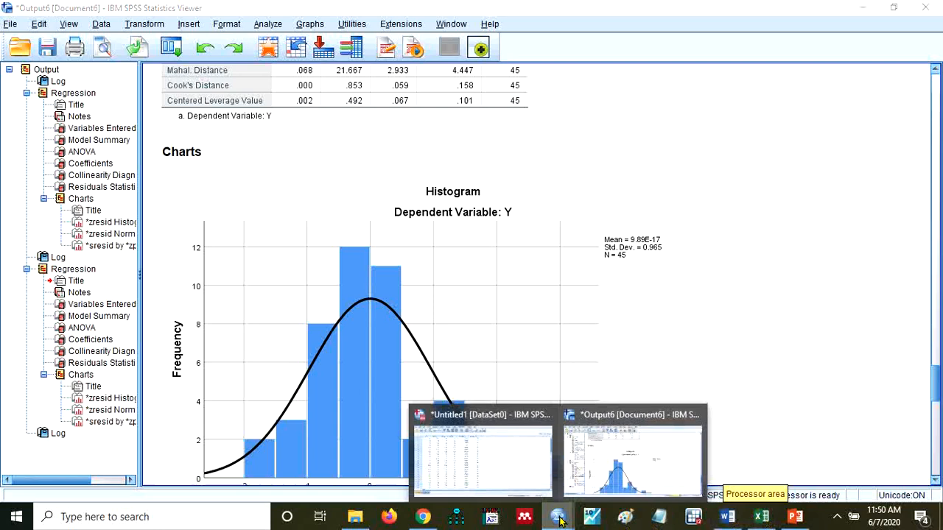
{"action": "left_click", "coordinate": [496, 464]}
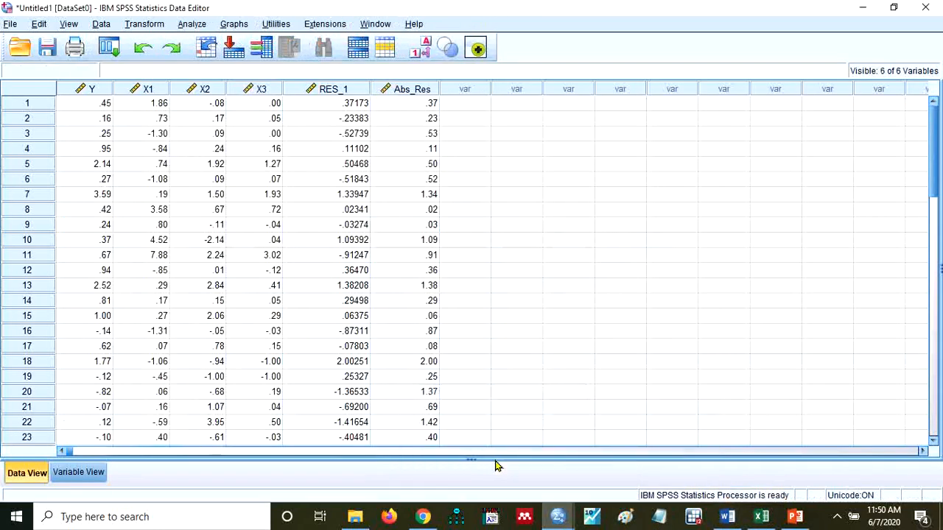
{"action": "left_click", "coordinate": [403, 171]}
{"action": "key", "text": "Up"}
{"action": "key", "text": "Up"}
{"action": "key", "text": "Up"}
{"action": "key", "text": "Up"}
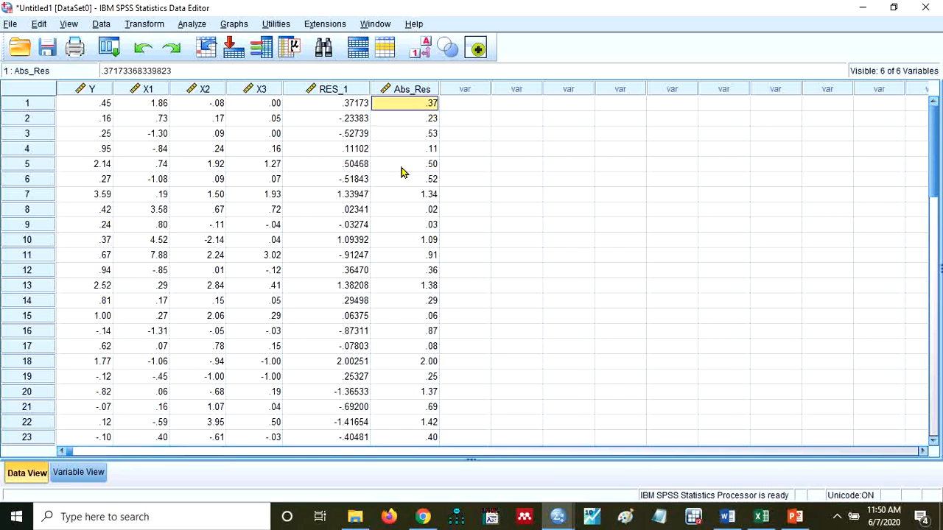
{"action": "key", "text": "Left"}
{"action": "key", "text": "Down"}
{"action": "key", "text": "Down"}
{"action": "key", "text": "Down"}
{"action": "key", "text": "Down"}
{"action": "key", "text": "Down"}
{"action": "key", "text": "Down"}
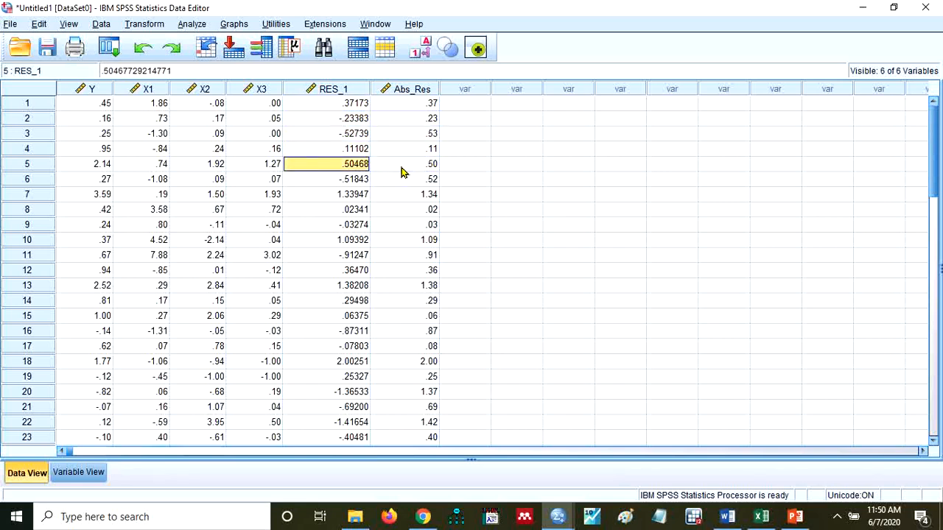
{"action": "key", "text": "Right"}
{"action": "key", "text": "Up"}
{"action": "key", "text": "Up"}
{"action": "key", "text": "Up"}
{"action": "key", "text": "Up"}
{"action": "key", "text": "Up"}
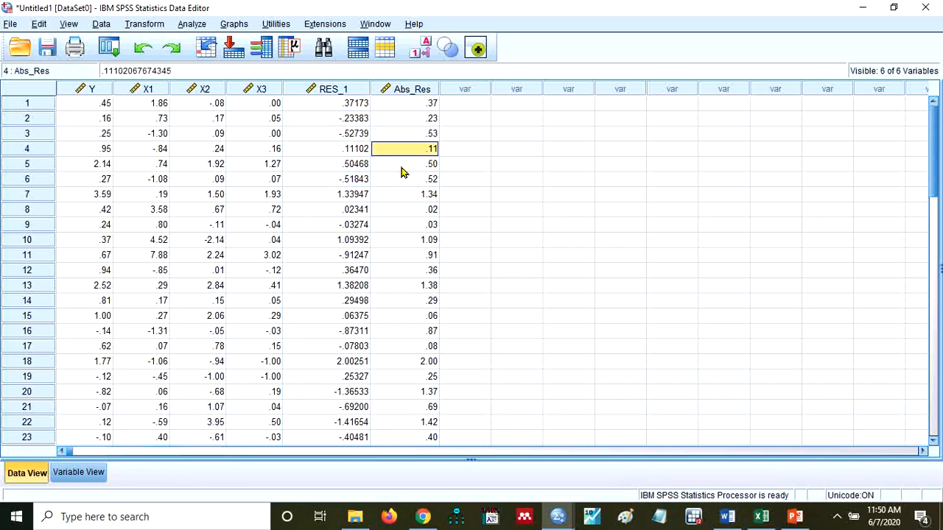
{"action": "key", "text": "Down"}
{"action": "key", "text": "Down"}
{"action": "key", "text": "Down"}
{"action": "key", "text": "Down"}
{"action": "key", "text": "Down"}
{"action": "key", "text": "Up"}
{"action": "key", "text": "Up"}
{"action": "key", "text": "Up"}
{"action": "key", "text": "Up"}
{"action": "key", "text": "Up"}
{"action": "key", "text": "Up"}
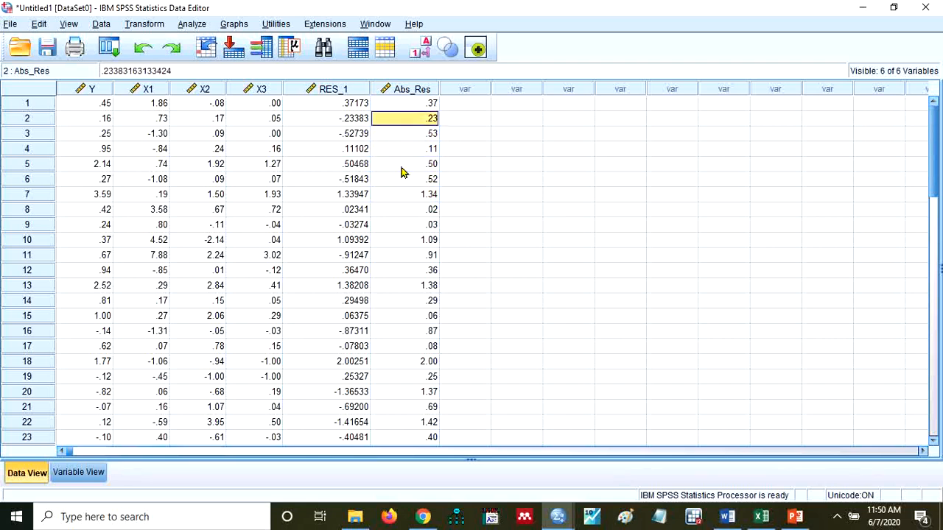
{"action": "key", "text": "Down"}
{"action": "key", "text": "Down"}
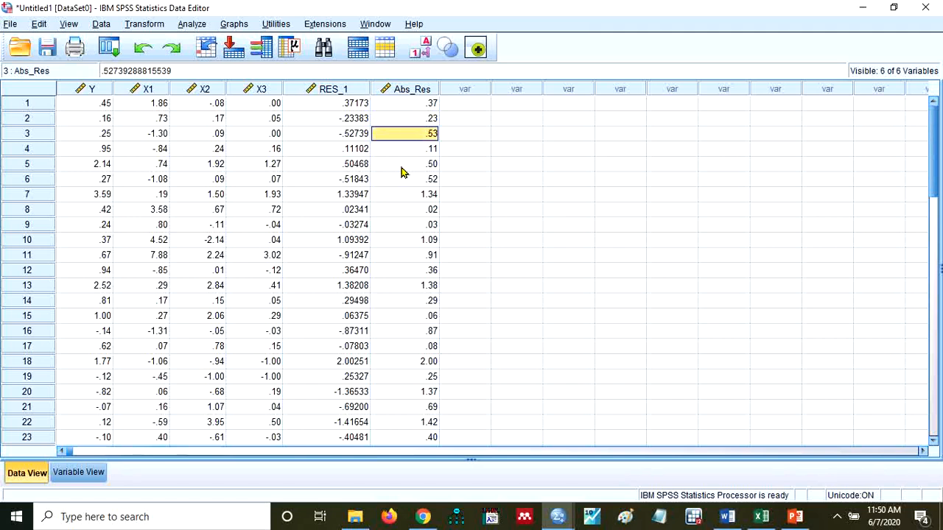
{"action": "key", "text": "Up"}
{"action": "key", "text": "Up"}
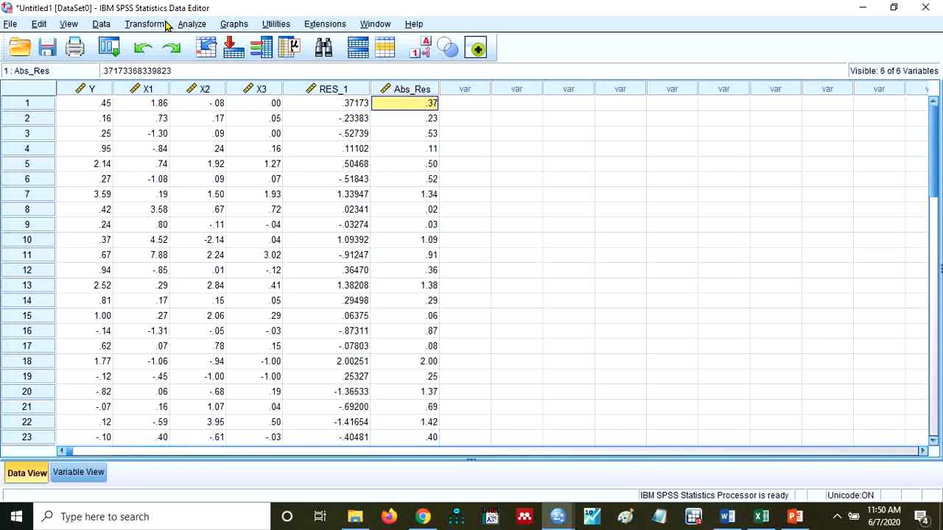
Reset the linear regression settings and assign Abs_Res as the dependent variable.
{"action": "left_click", "coordinate": [200, 26]}
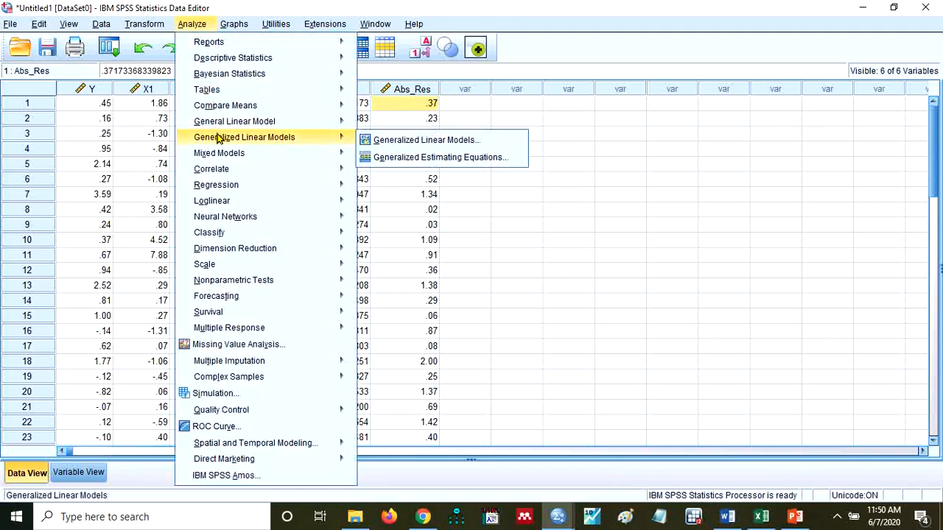
{"action": "mouse_move", "coordinate": [240, 188]}
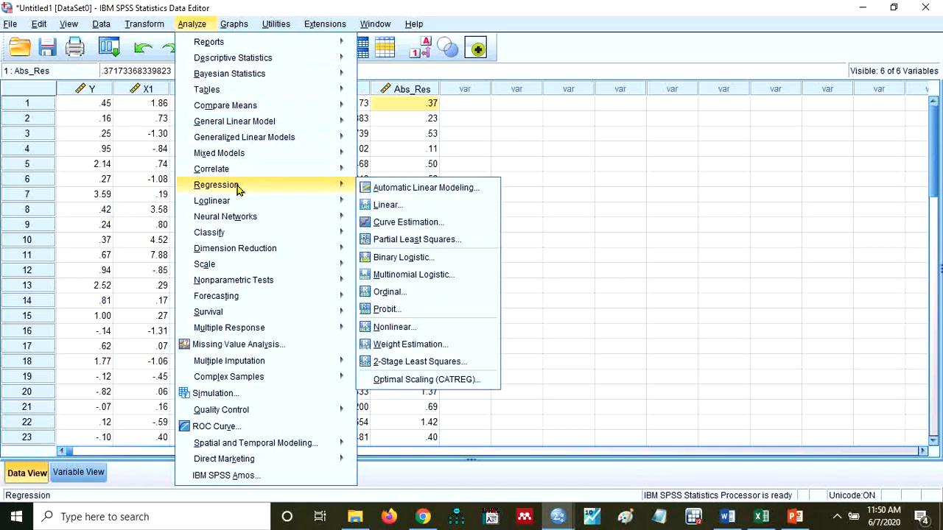
{"action": "left_click", "coordinate": [382, 207]}
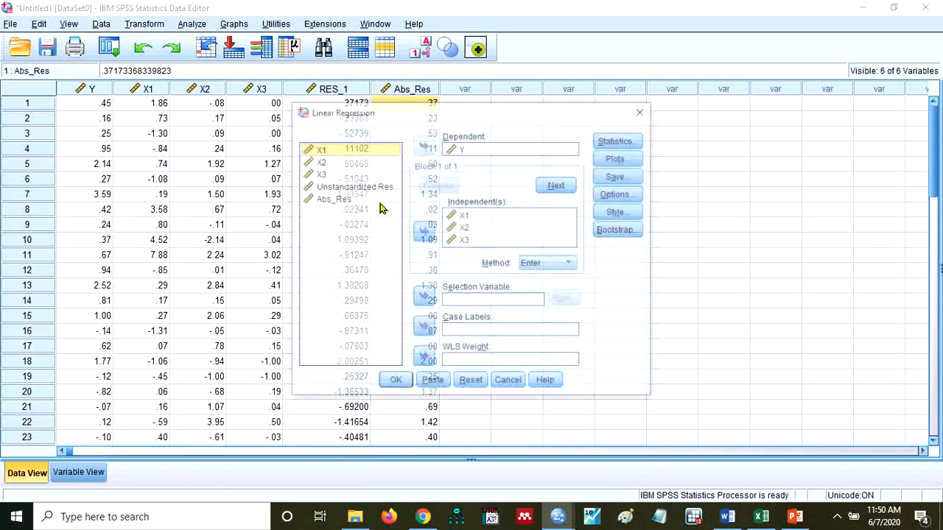
{"action": "left_click", "coordinate": [460, 382]}
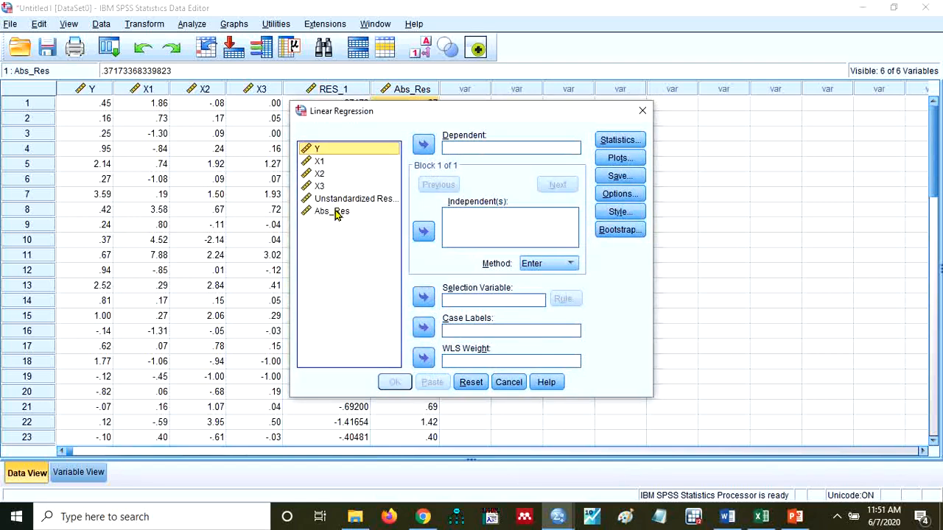
{"action": "left_click", "coordinate": [332, 212]}
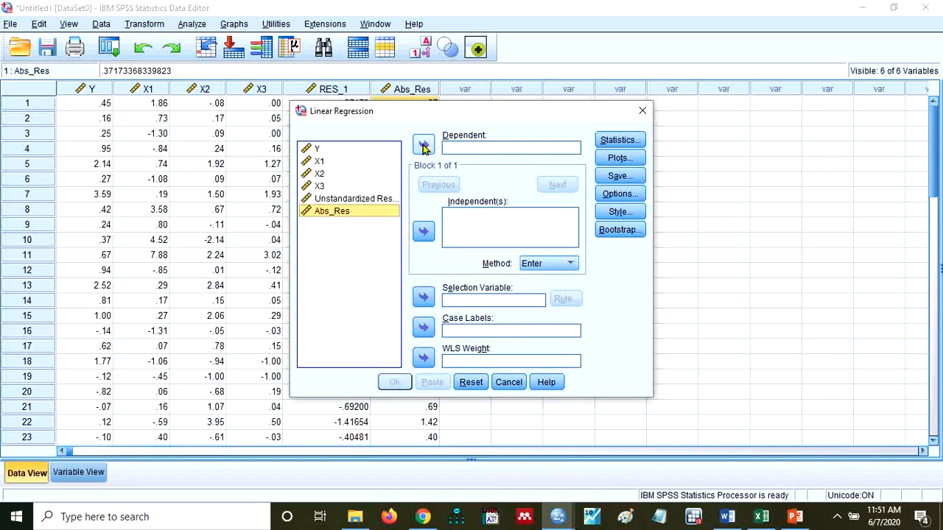
{"action": "left_click", "coordinate": [425, 145]}
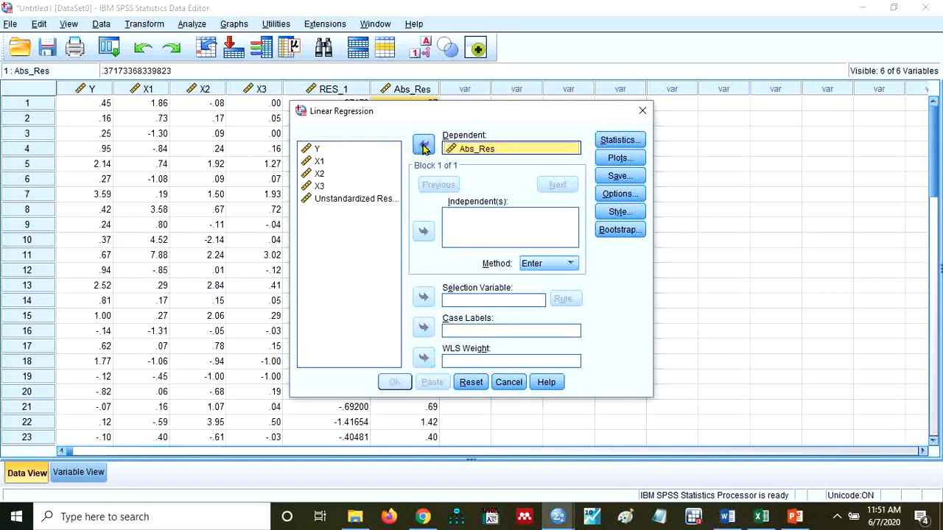
Add X1, X2 and X3 as independent variables, run the regression, and review its coefficients table.
{"action": "left_click", "coordinate": [319, 162]}
{"action": "key", "text": "shift+Down"}
{"action": "key", "text": "shift+Down"}
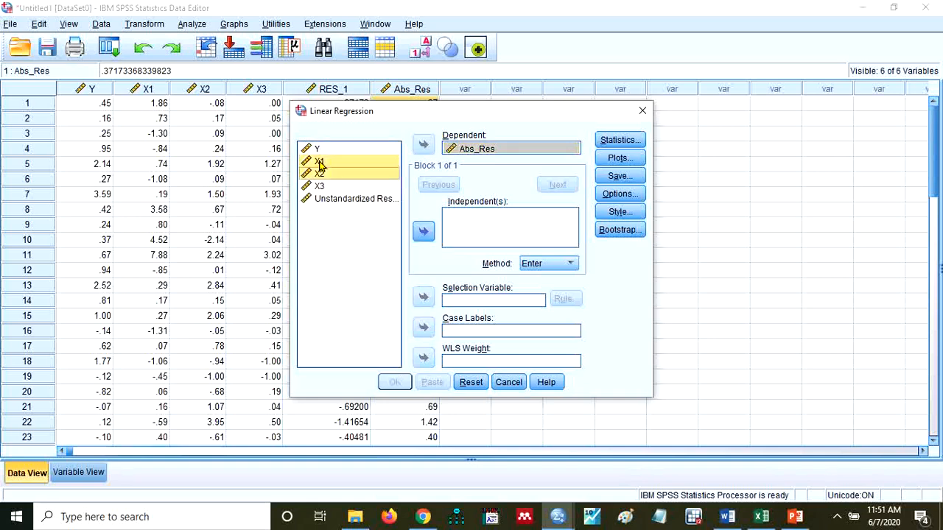
{"action": "left_click", "coordinate": [423, 231]}
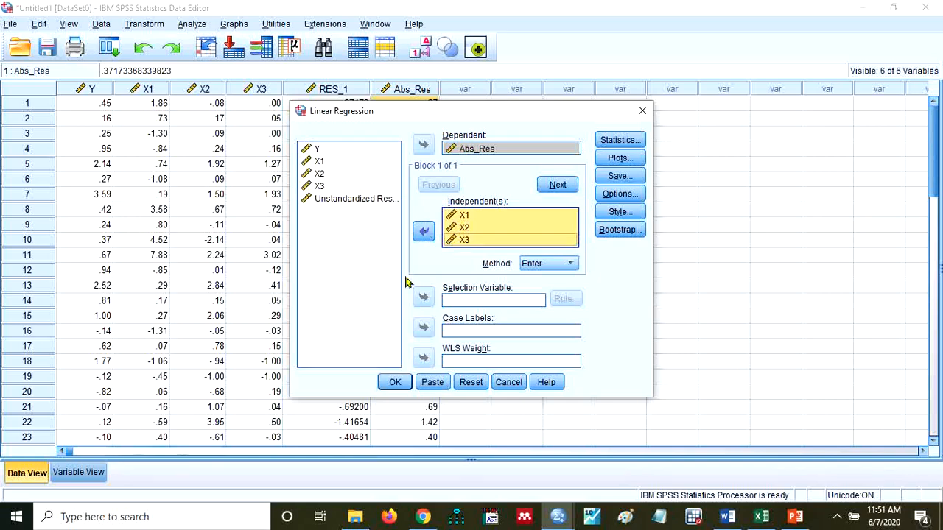
{"action": "left_click", "coordinate": [395, 383]}
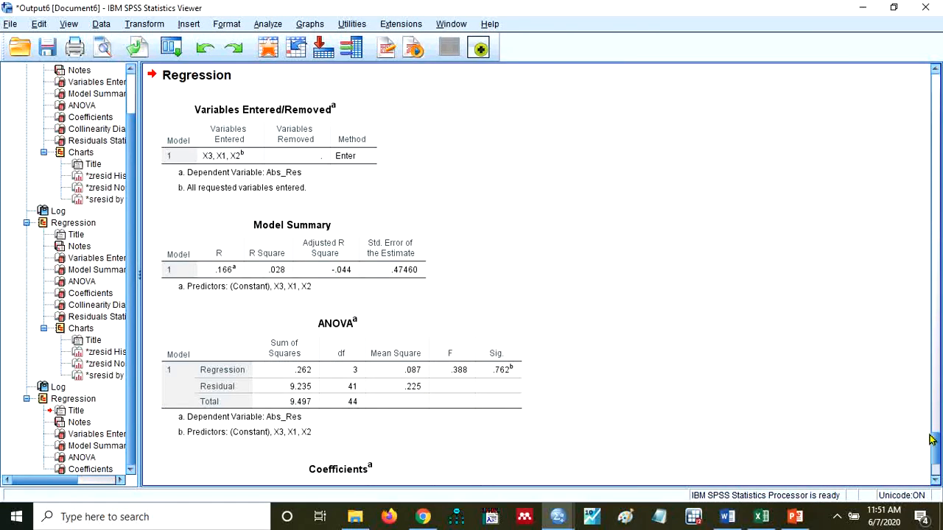
{"action": "scroll", "coordinate": [930, 439], "scroll_direction": "down", "scroll_amount": 3}
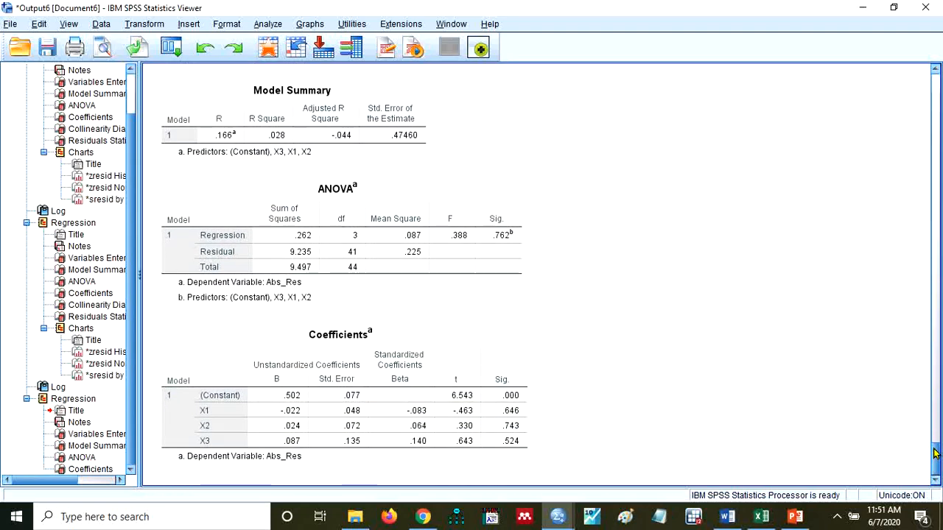
{"action": "scroll", "coordinate": [934, 452], "scroll_direction": "down", "scroll_amount": 1}
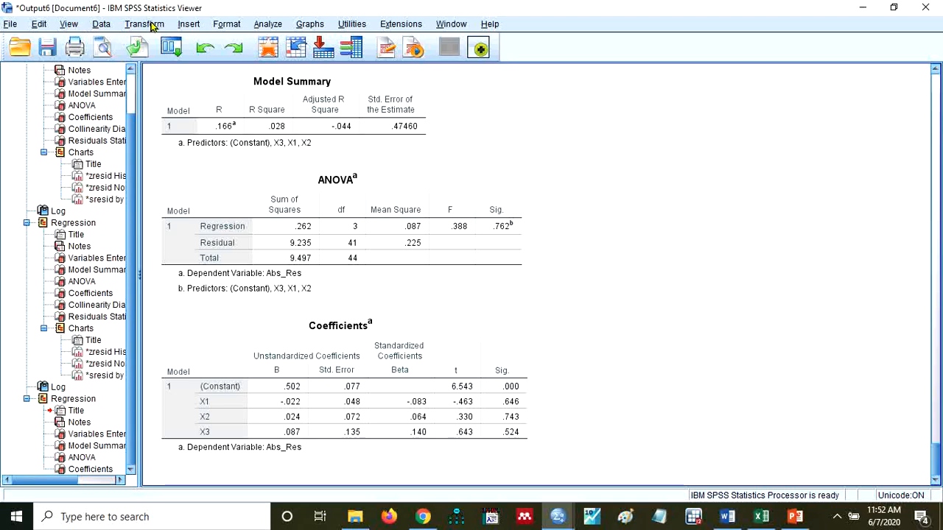
Rerun the linear regression on X1, X2 and X3 with Y replacing Abs_Res as the dependent variable, and review its output through the coefficients table.
{"action": "left_click", "coordinate": [265, 23]}
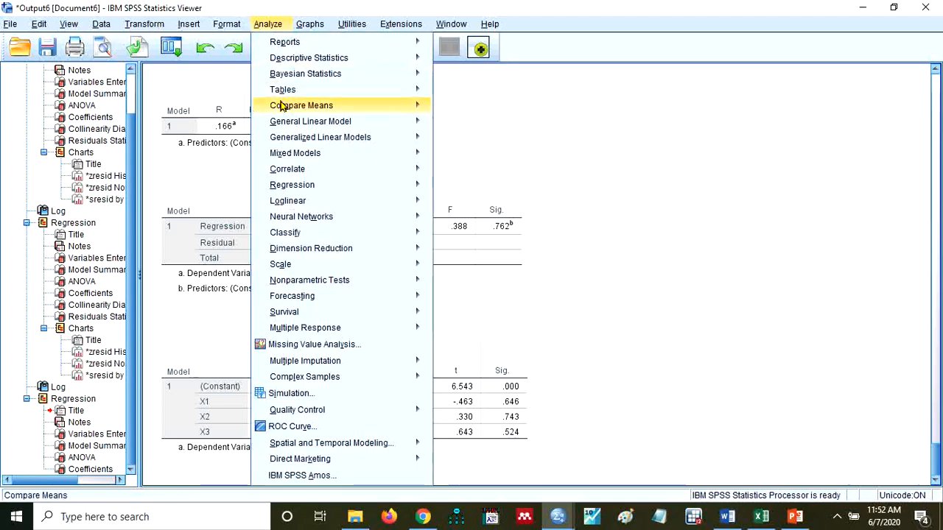
{"action": "mouse_move", "coordinate": [287, 173]}
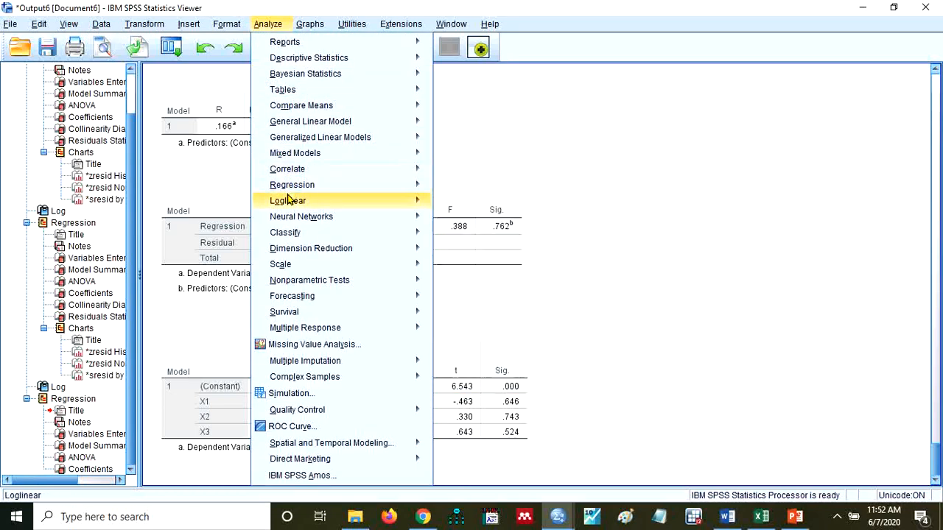
{"action": "mouse_move", "coordinate": [320, 190]}
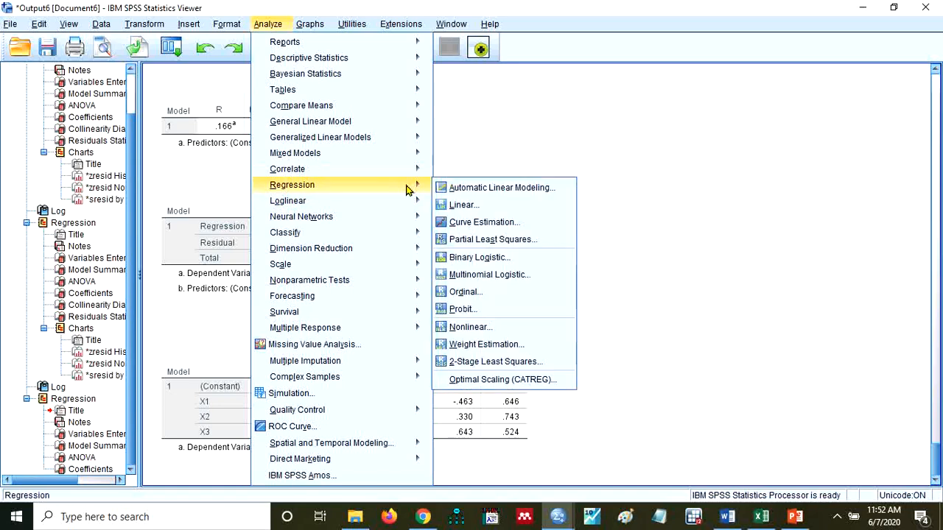
{"action": "left_click", "coordinate": [498, 205]}
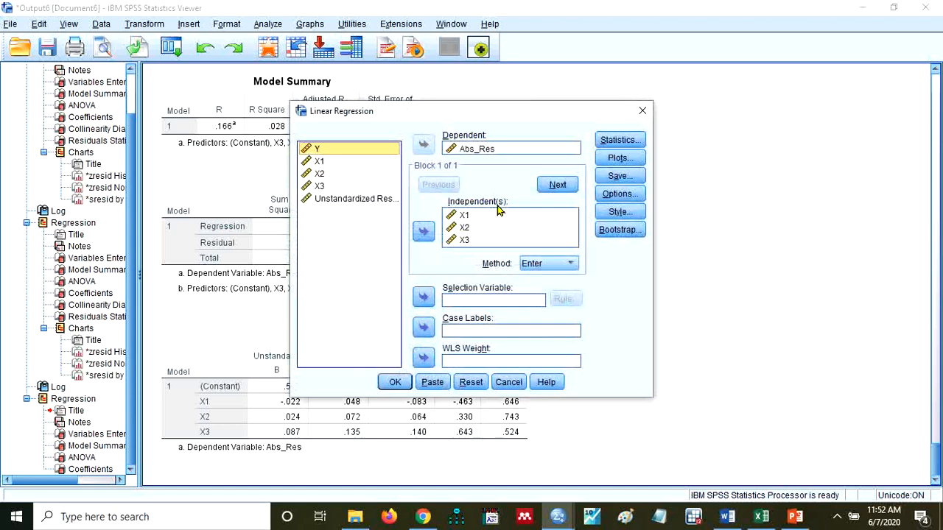
{"action": "left_click", "coordinate": [519, 149]}
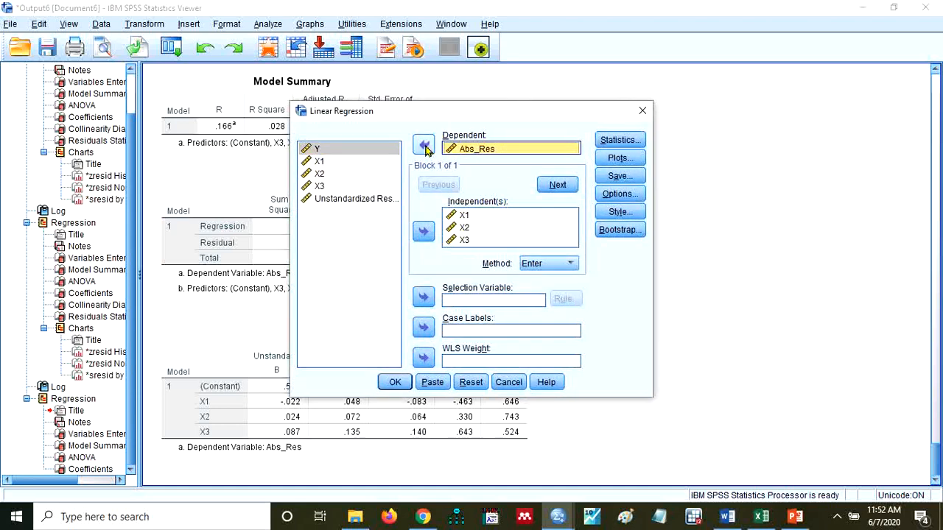
{"action": "left_click", "coordinate": [423, 144]}
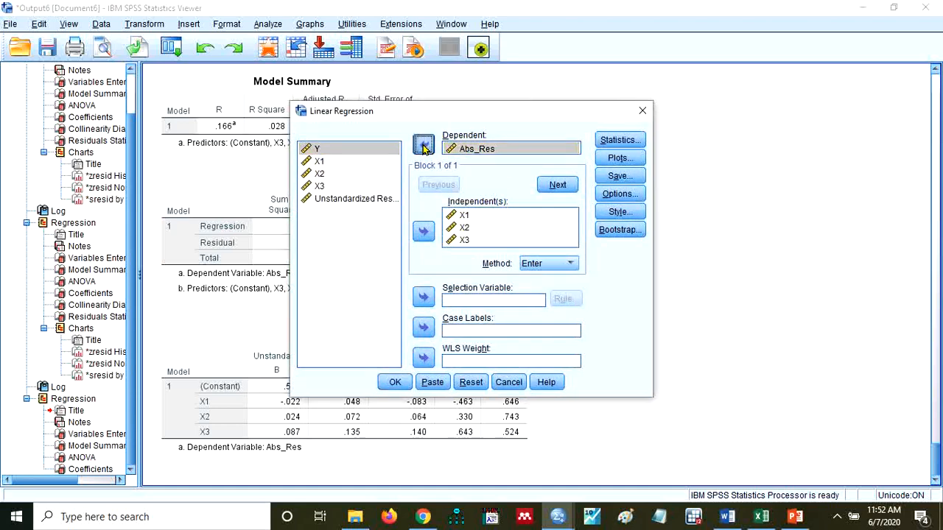
{"action": "left_click", "coordinate": [338, 150]}
{"action": "left_click", "coordinate": [423, 147]}
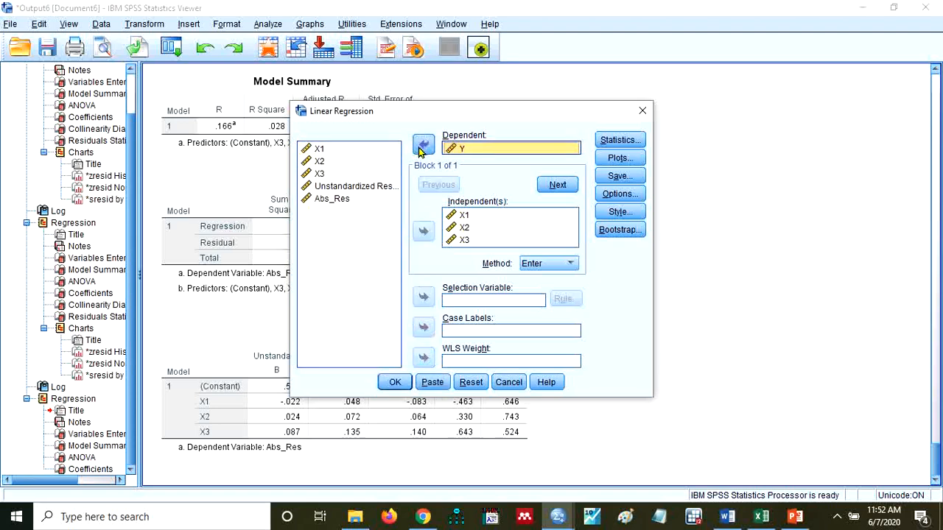
{"action": "left_click", "coordinate": [395, 383]}
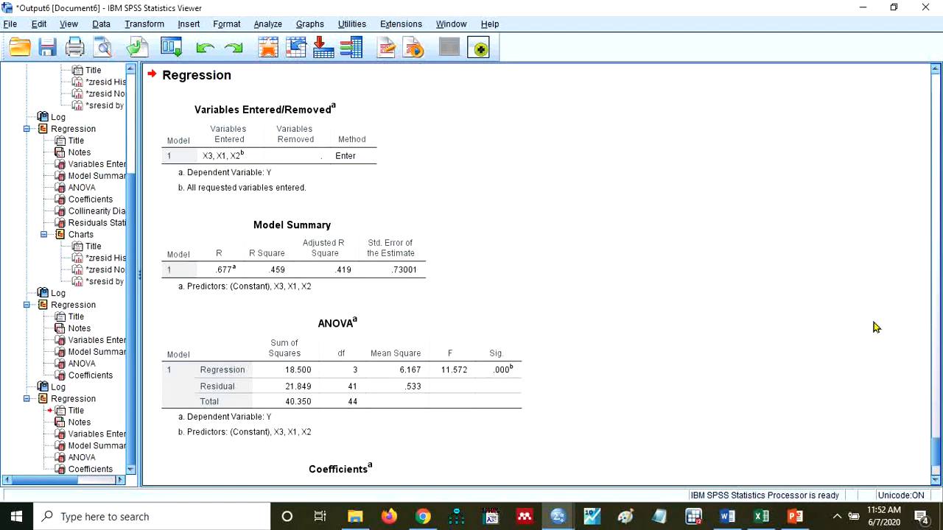
{"action": "left_click_drag", "start_coordinate": [936, 447], "coordinate": [933, 483]}
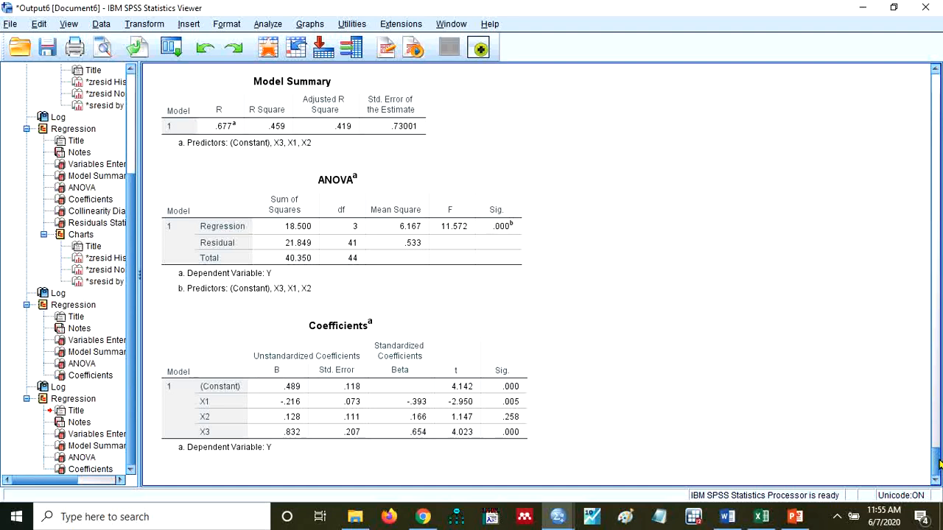
Switch to the PowerPoint presentation, go back to the title slide, and start the slide show from it.
{"action": "left_click", "coordinate": [794, 520]}
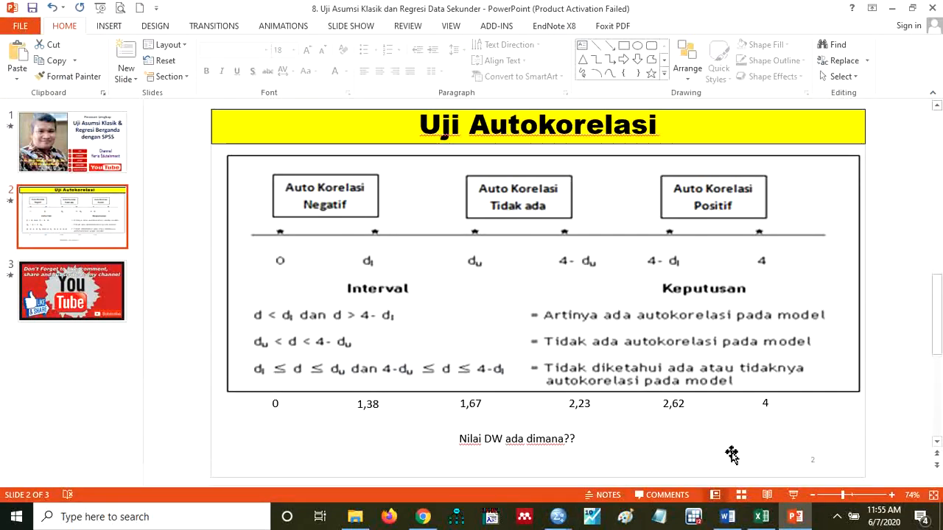
{"action": "scroll", "coordinate": [731, 454], "scroll_direction": "up", "scroll_amount": 1}
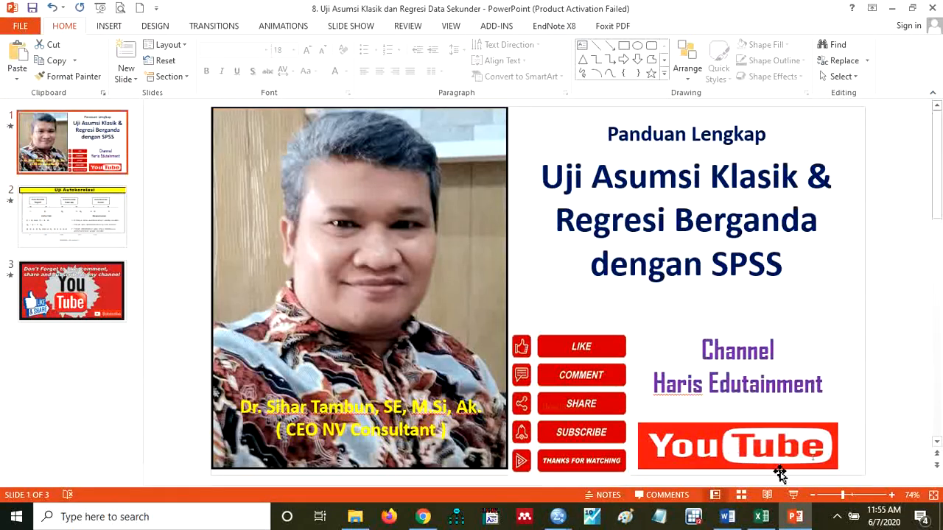
{"action": "left_click", "coordinate": [793, 497]}
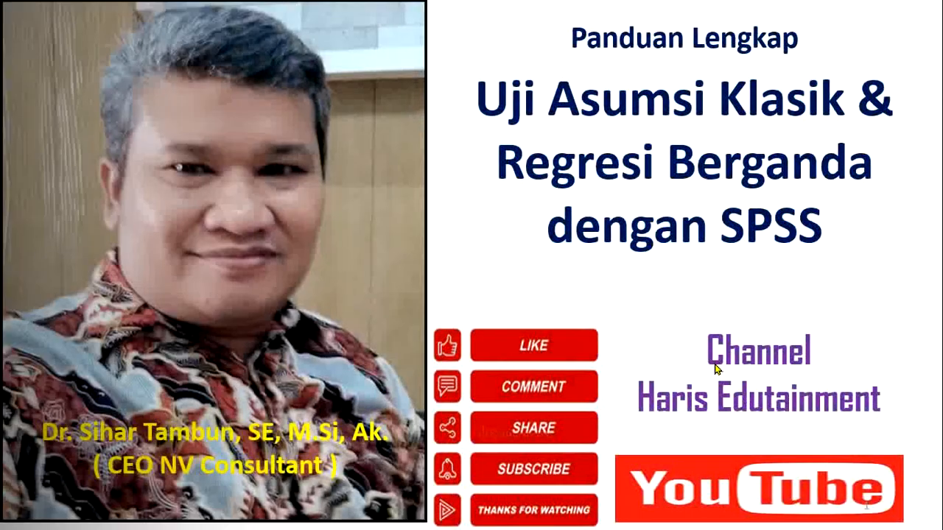